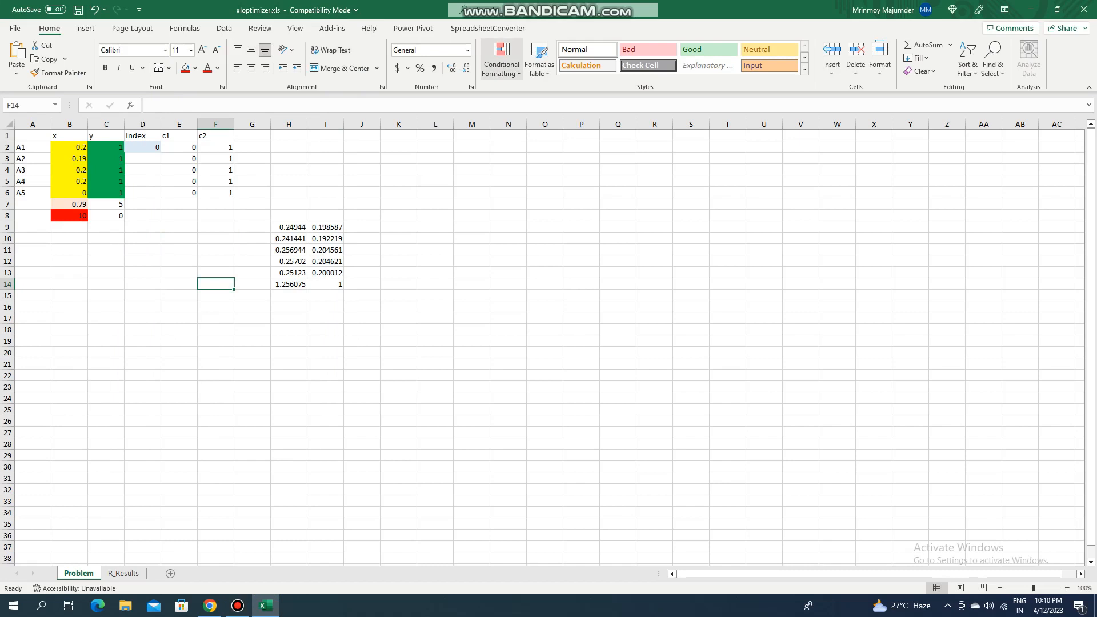
- Open the SolveXL configuration wizard and go past the problem type and population size to the algorithm settings
click(332, 29)
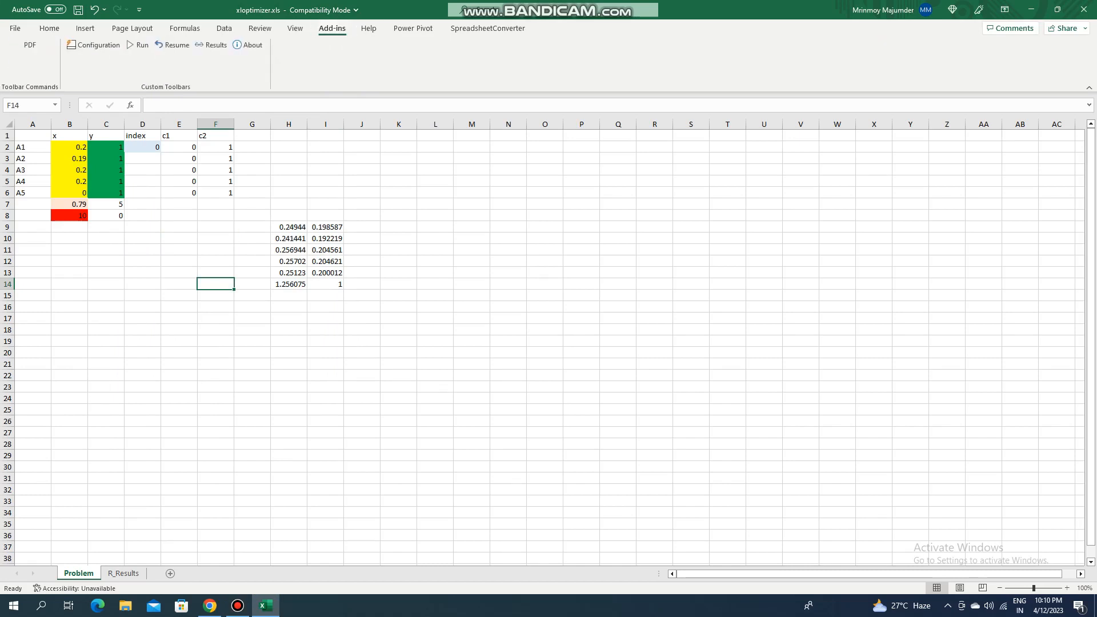
click(94, 45)
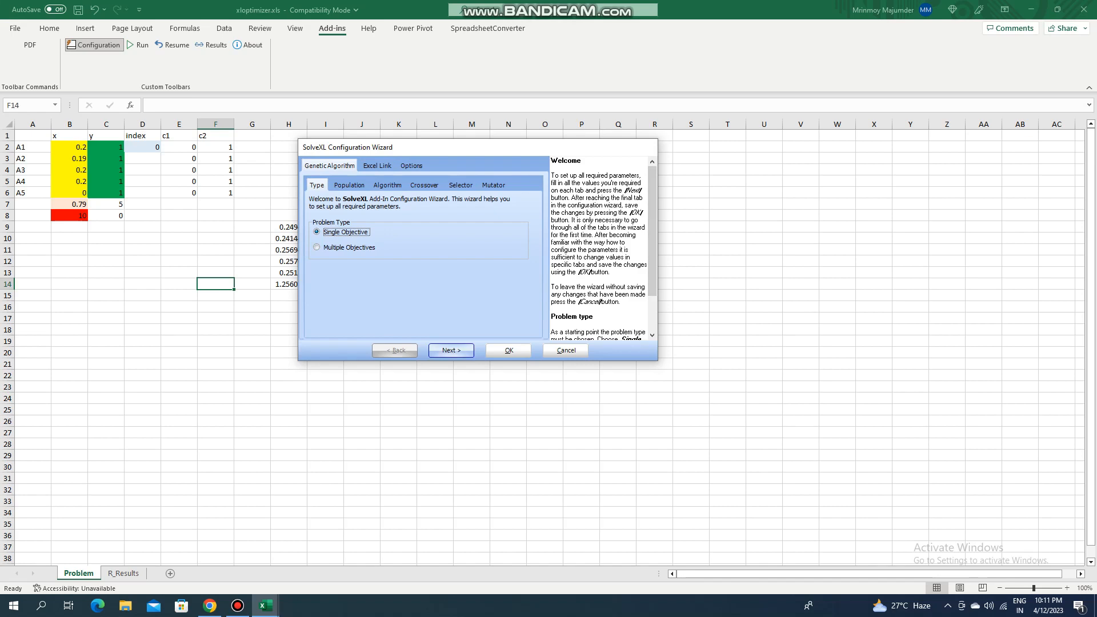
click(451, 350)
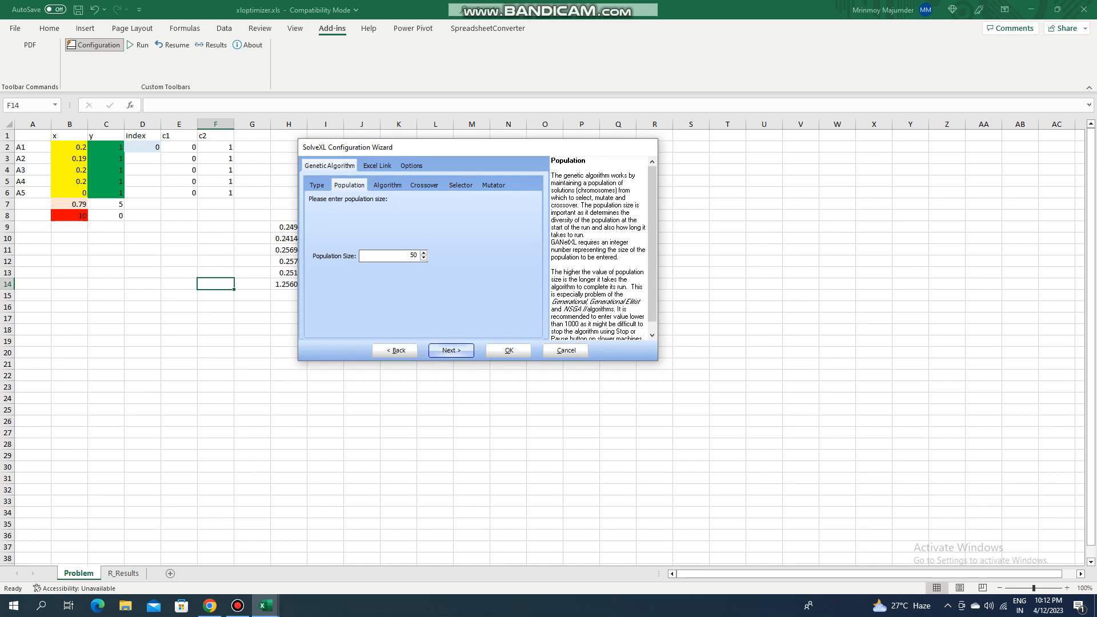
click(452, 351)
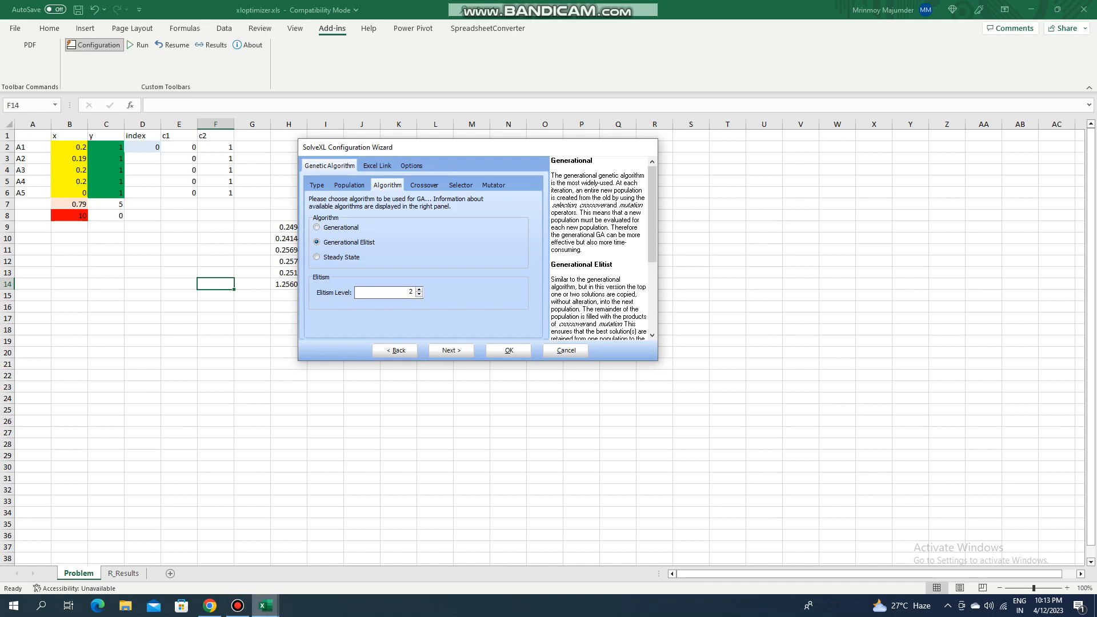
- Go through the crossover, selector and mutator settings to the chromosome setup of the Excel link
click(238, 605)
click(238, 605)
key(Return)
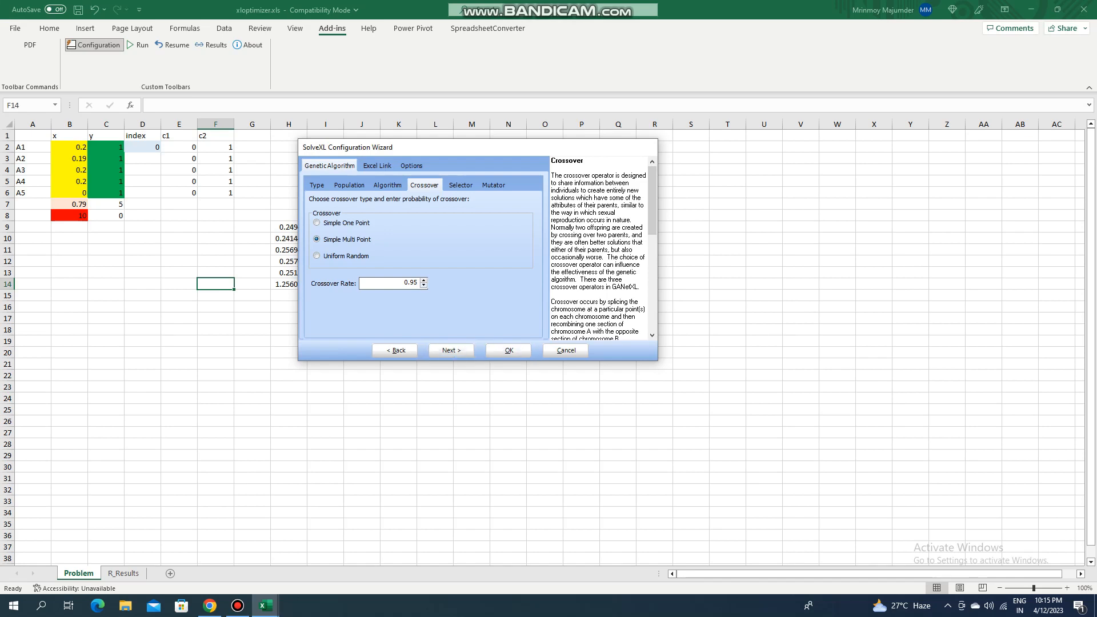
click(451, 350)
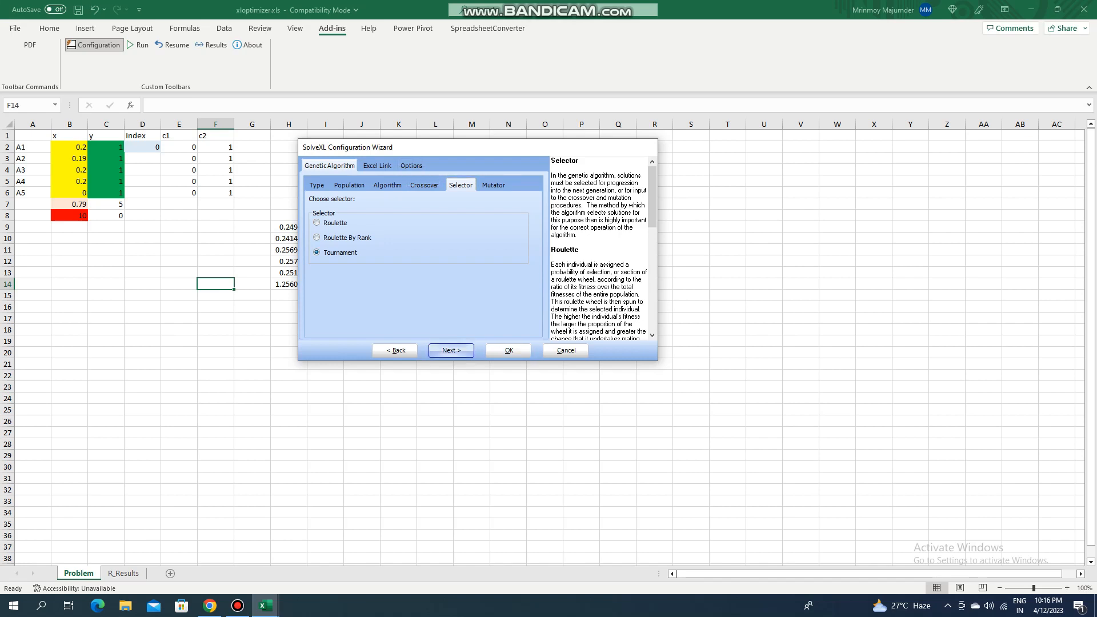
click(452, 350)
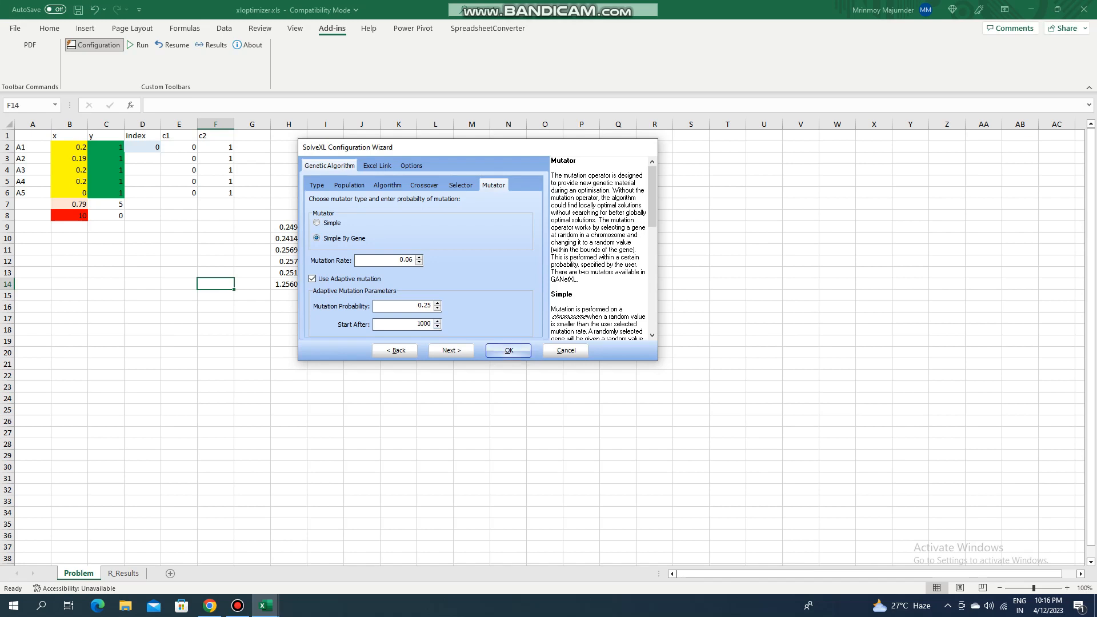
click(452, 350)
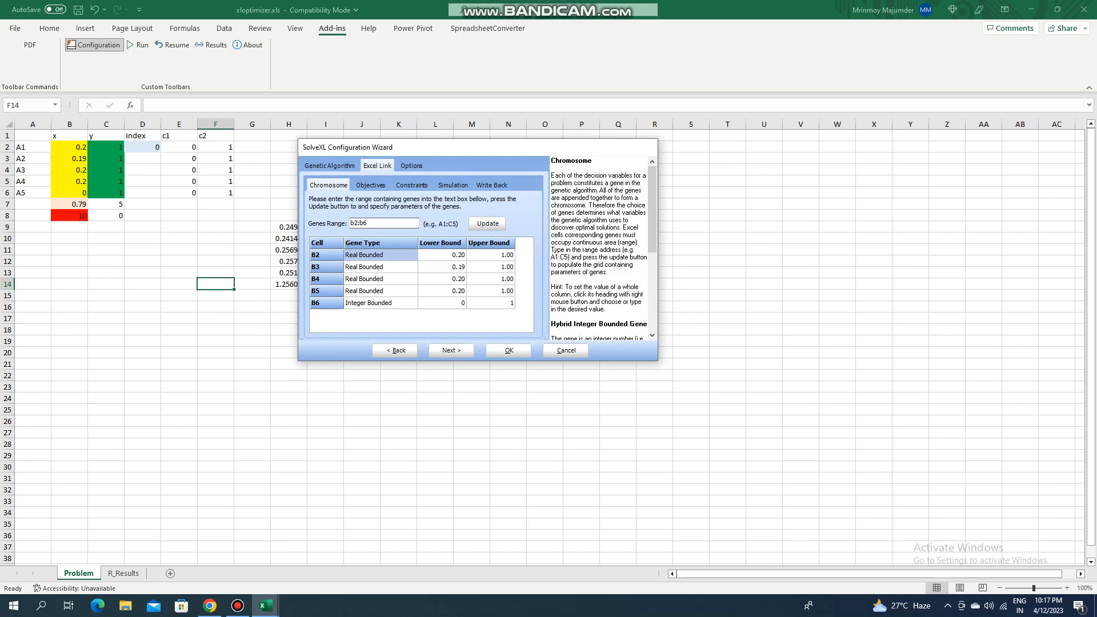
- Set the genes range to c2:c6 and update the gene table
mouse_move(350, 223)
mouse_down()
mouse_move(369, 224)
mouse_move(350, 223)
mouse_up()
key(Delete)
text(c)
click(487, 223)
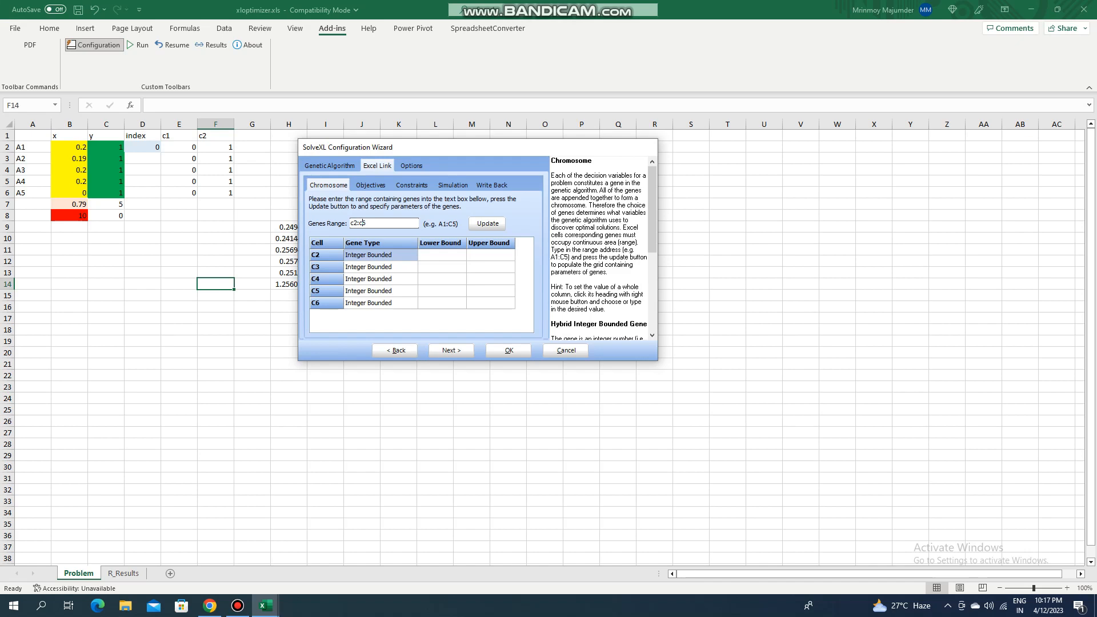
click(411, 256)
click(411, 255)
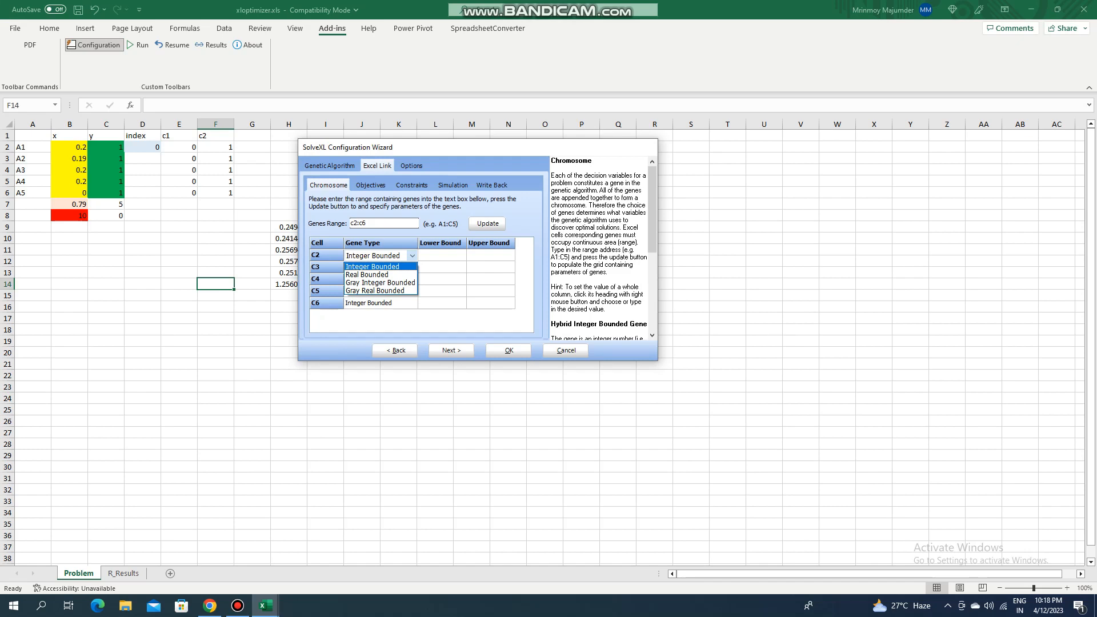
click(372, 267)
click(465, 255)
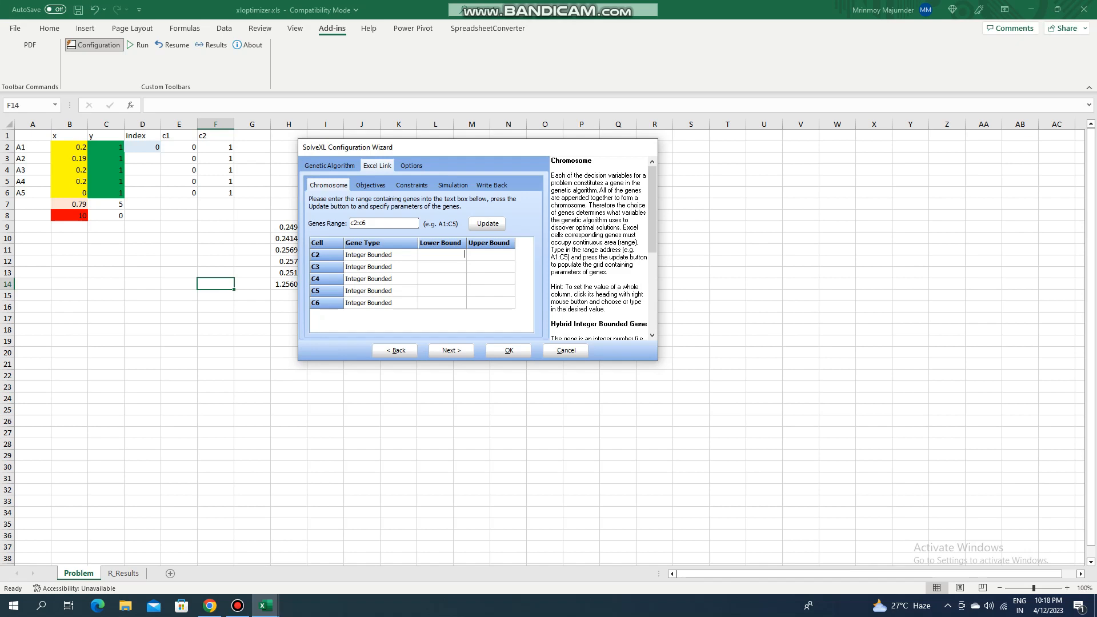
- Set the gene type of all five cells C2 to C6 to Real Bounded
click(380, 255)
click(368, 275)
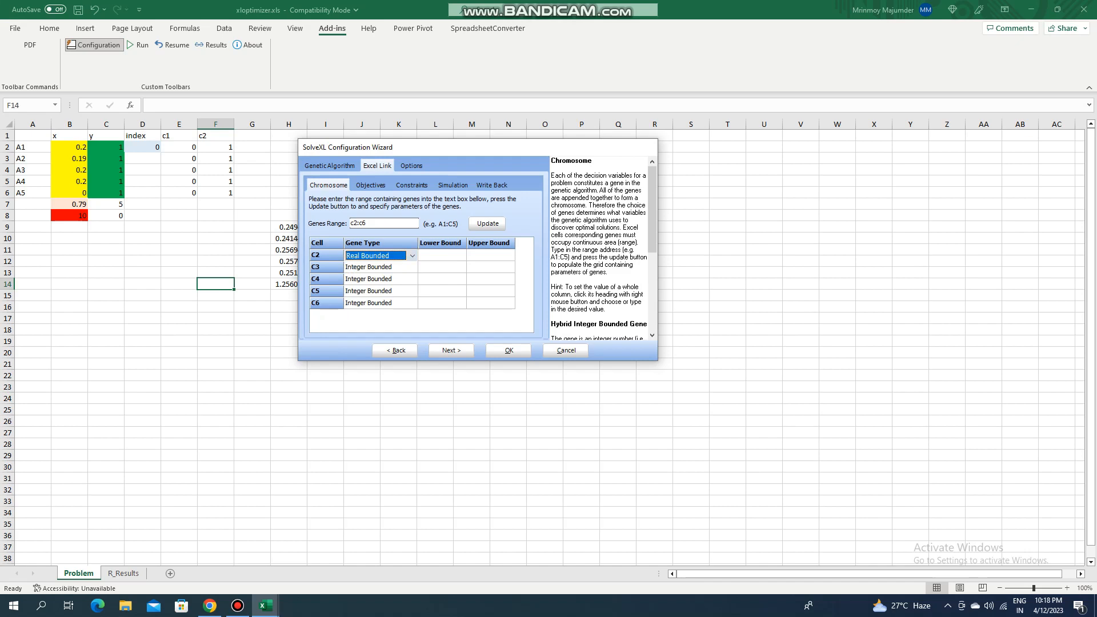
click(380, 267)
click(367, 286)
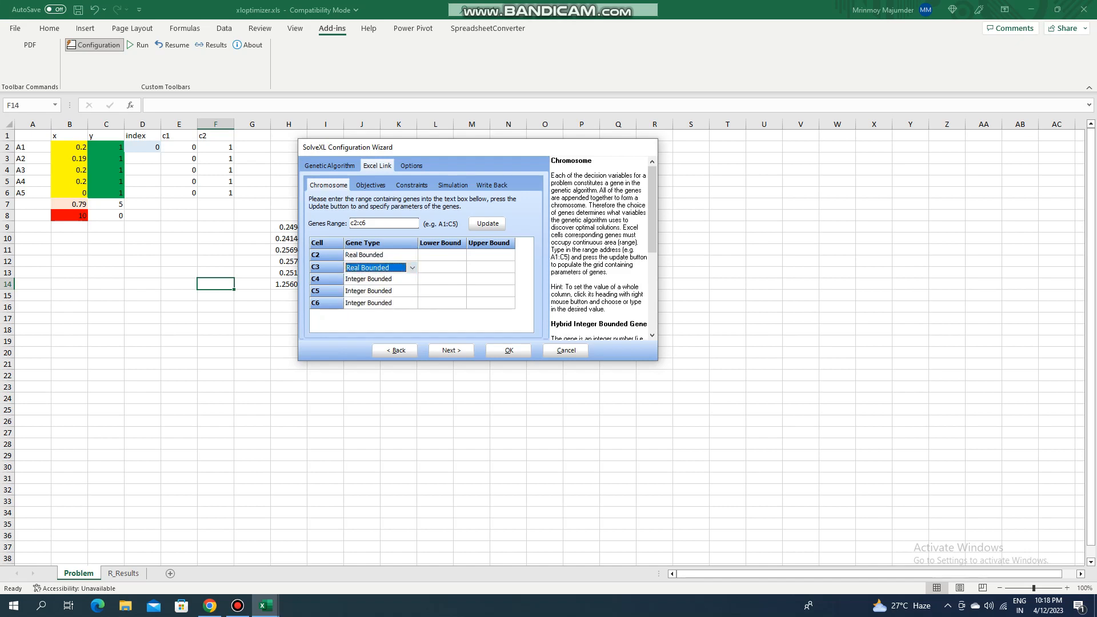
click(380, 279)
click(368, 298)
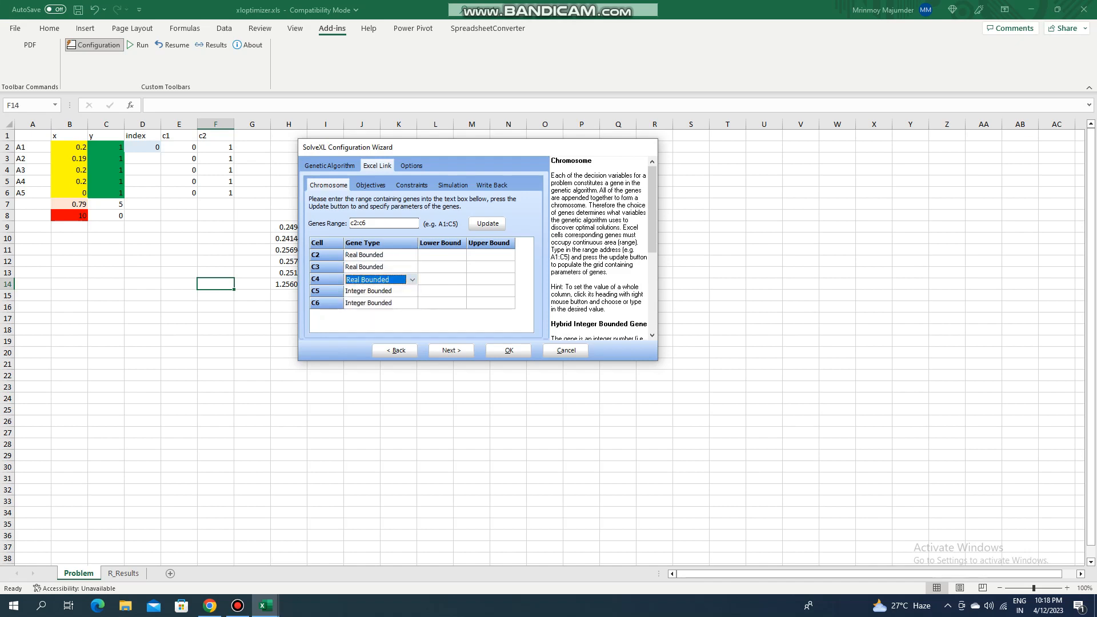
click(380, 291)
click(368, 310)
click(380, 303)
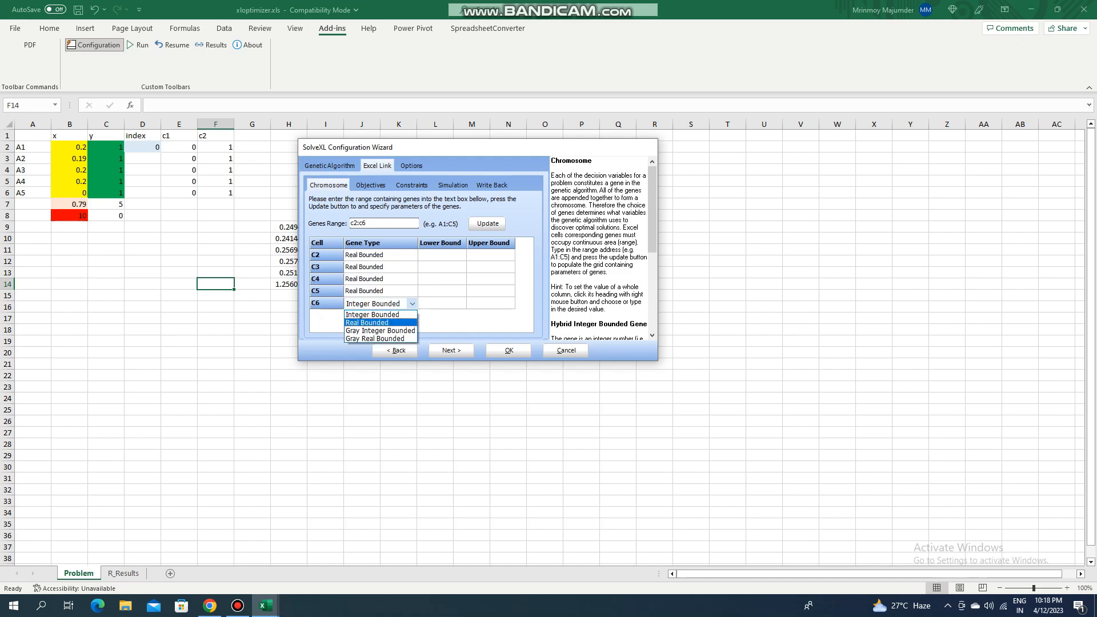
click(368, 322)
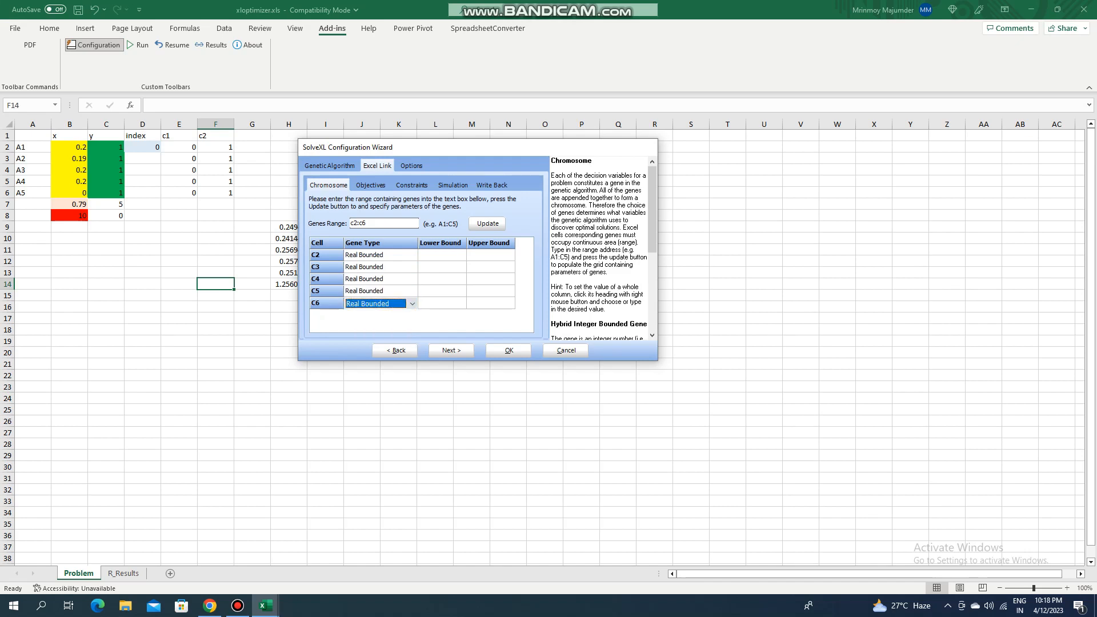
- Give genes C2 and C3 bounds of 0.00 and 1.00, and set the lower bound of C4 to 0
click(442, 254)
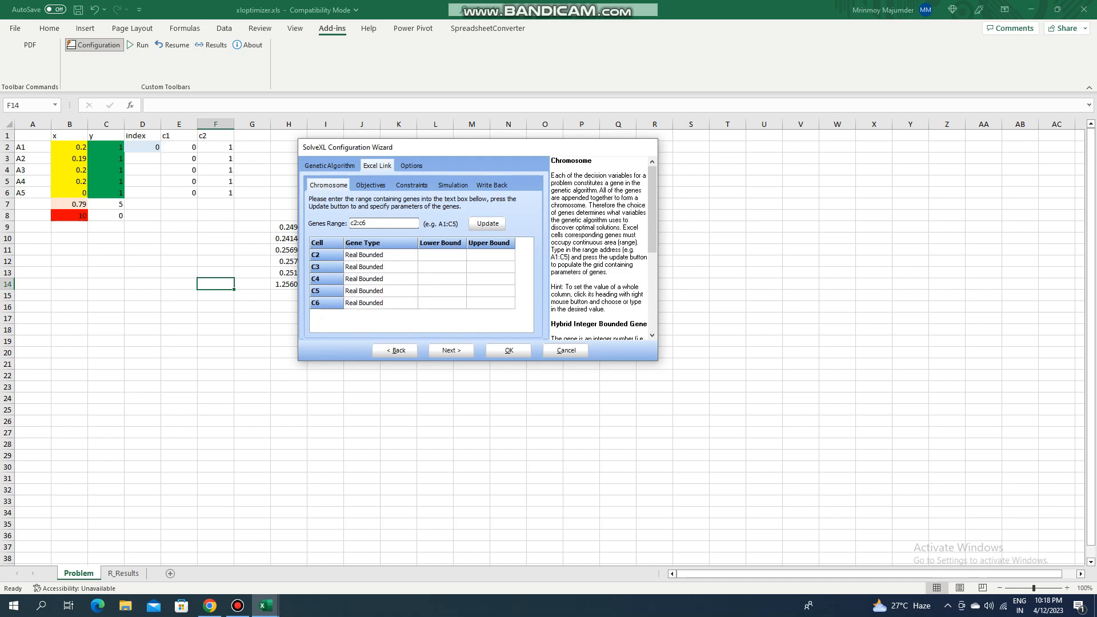
text(0.0)
key(Return)
text(0.0)
key(Return)
text(1.00)
key(Tab)
text(1)
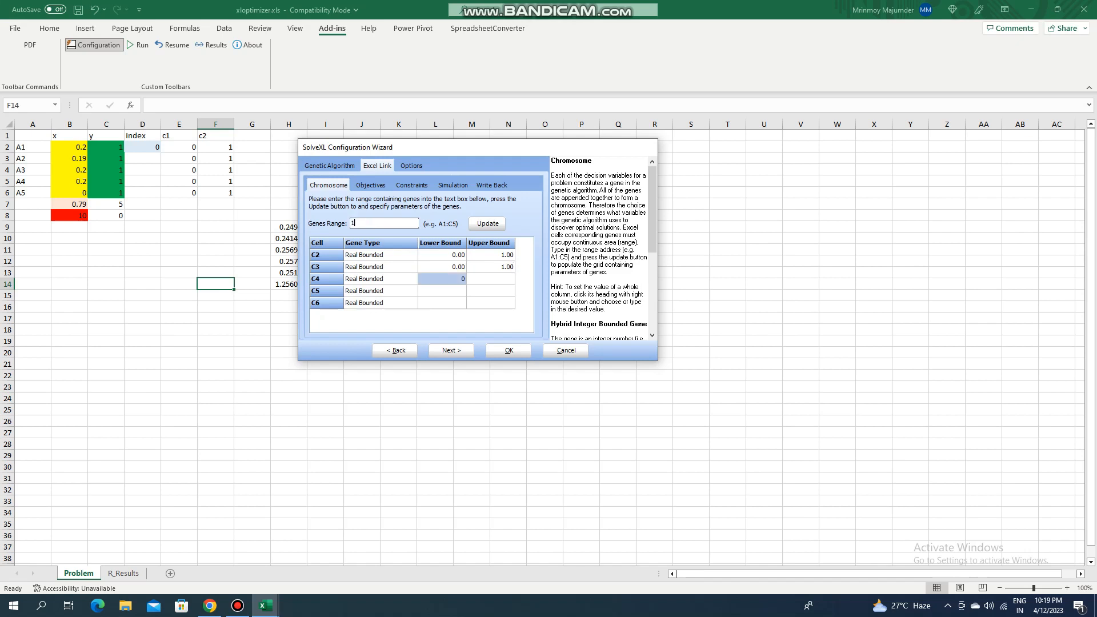
- Set the upper bound of C4 to 1 and give genes C5 and C6 bounds of 0 and 1
click(492, 279)
click(265, 605)
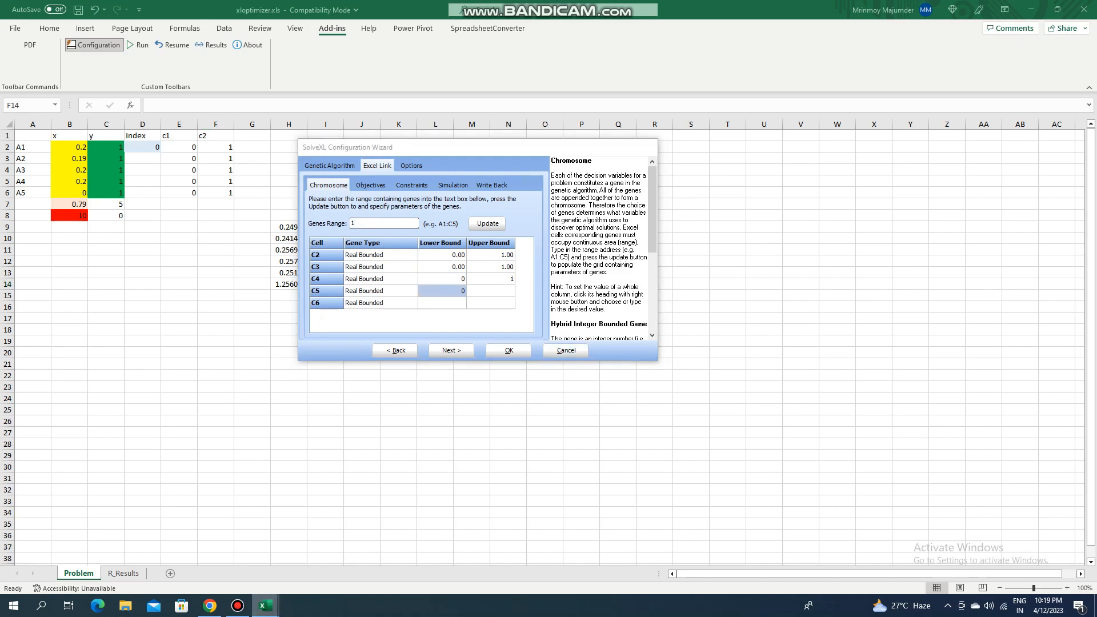
click(238, 606)
click(237, 605)
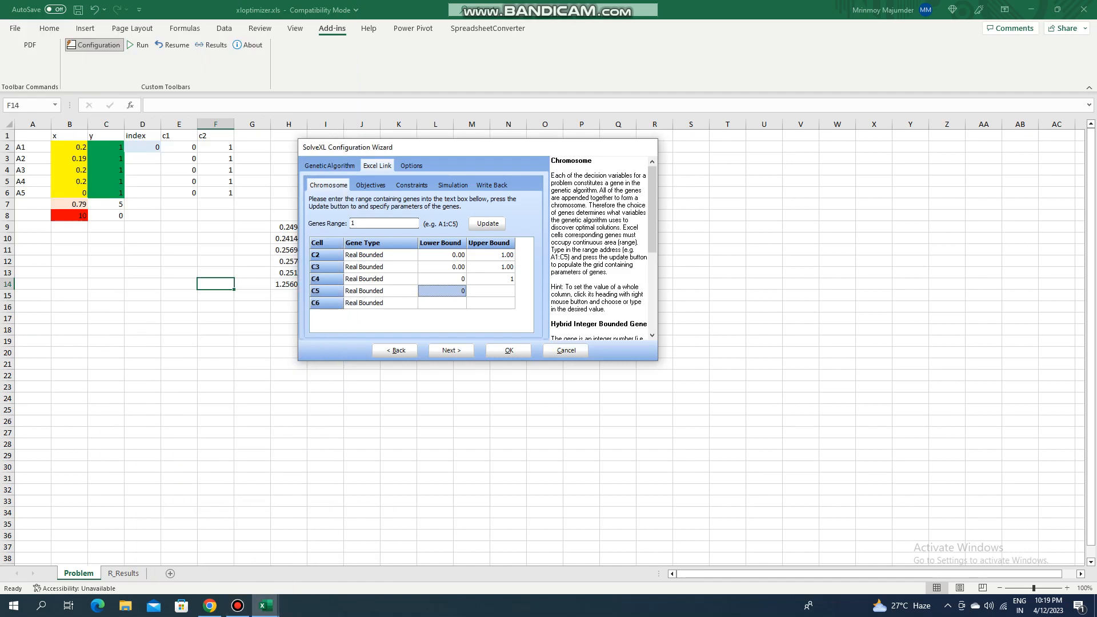
click(491, 291)
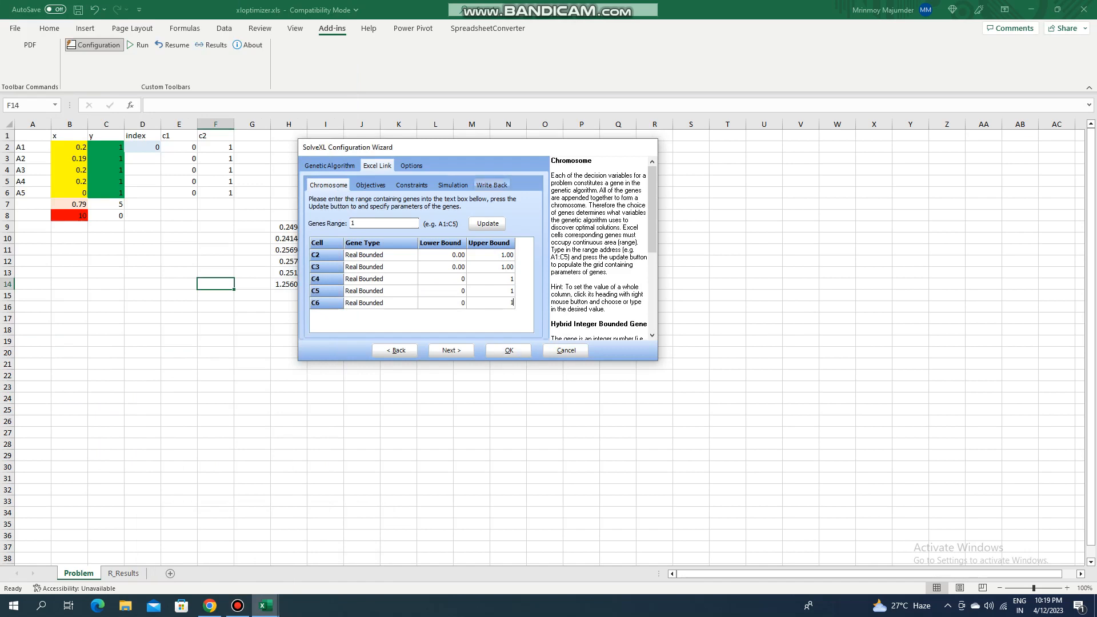
- Review the objectives, constraints, simulation and write-back settings and go on to the run parameters
click(451, 350)
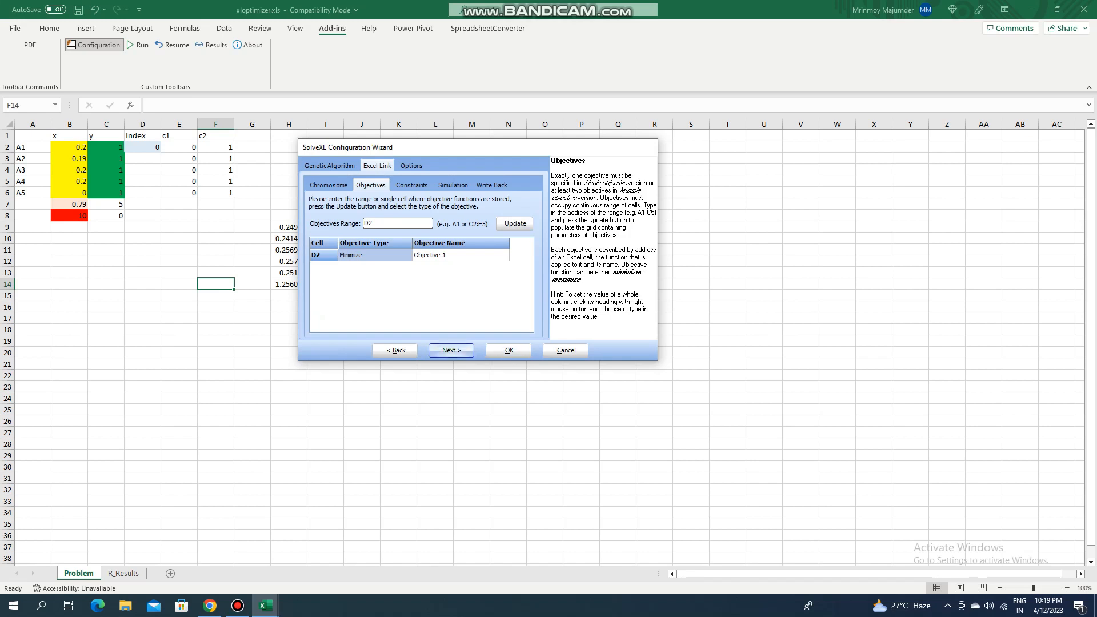
click(451, 350)
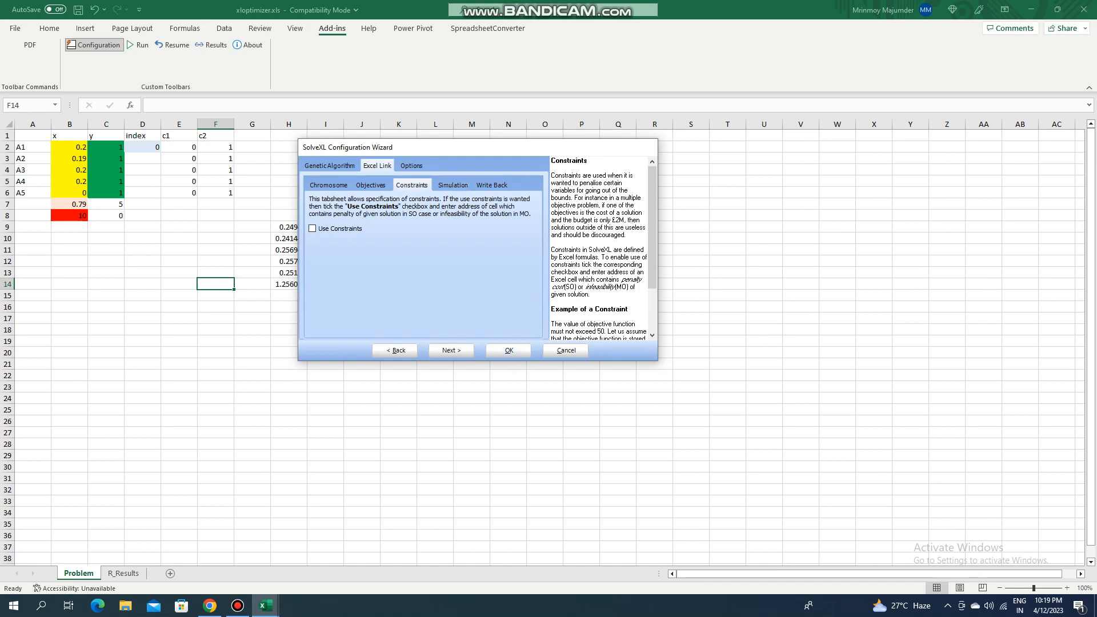
click(451, 351)
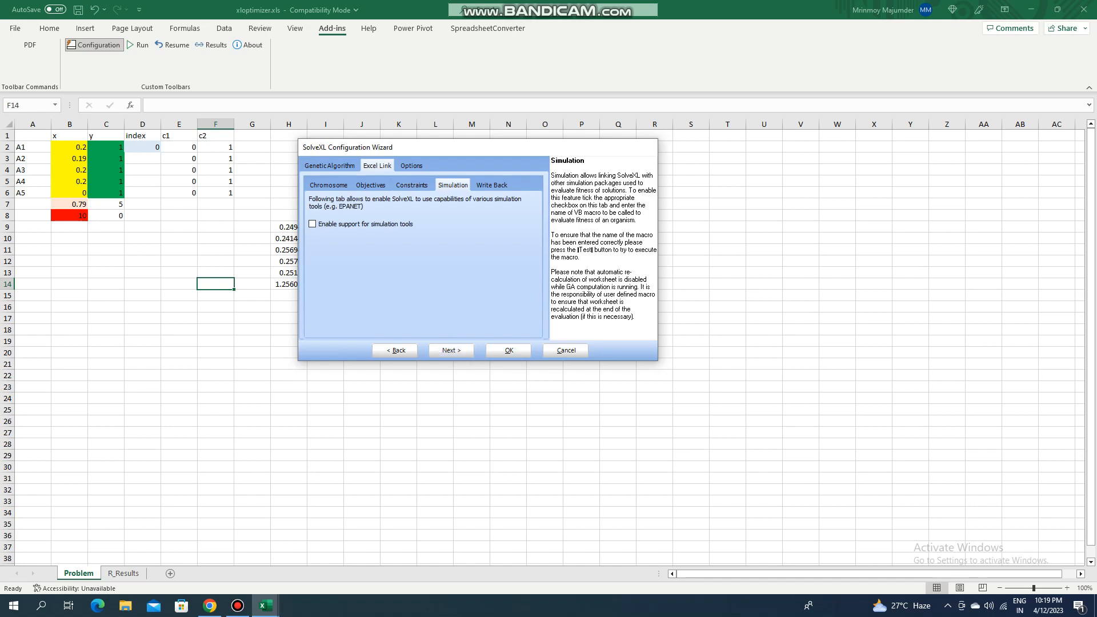
click(451, 350)
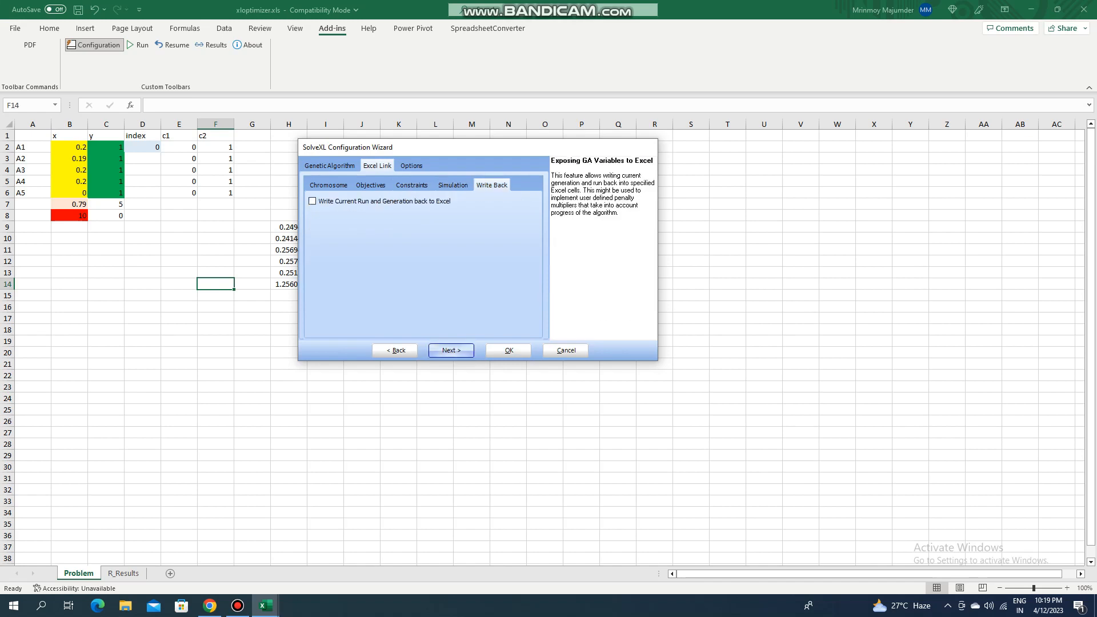
click(451, 350)
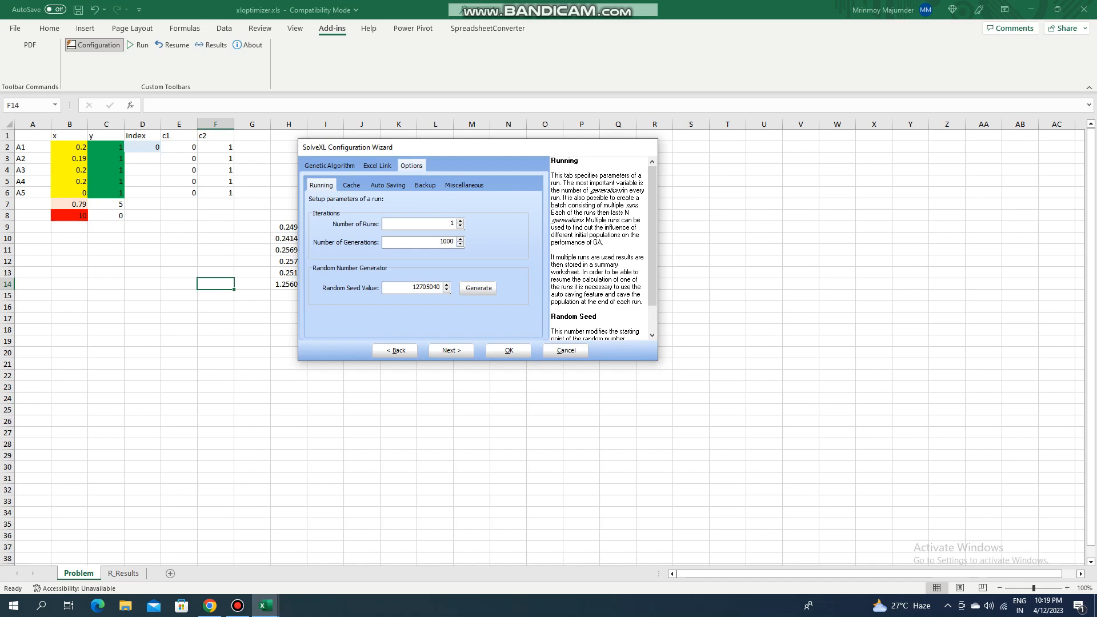
click(460, 221)
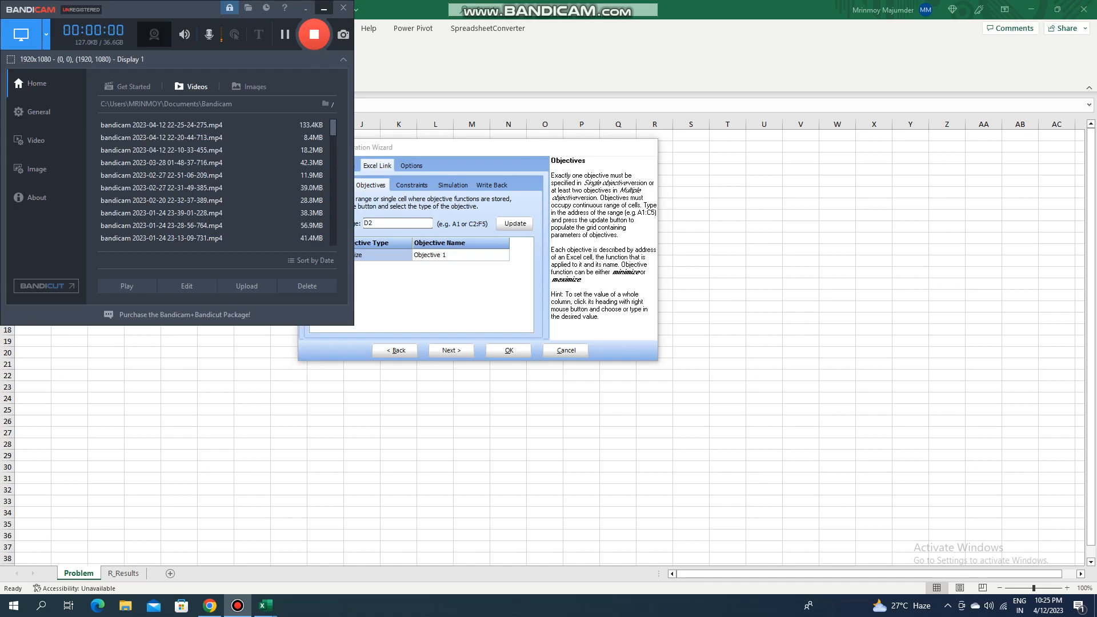
- Return to the objectives range and check the constraints, simulation and write-back settings before opening the run options
click(323, 9)
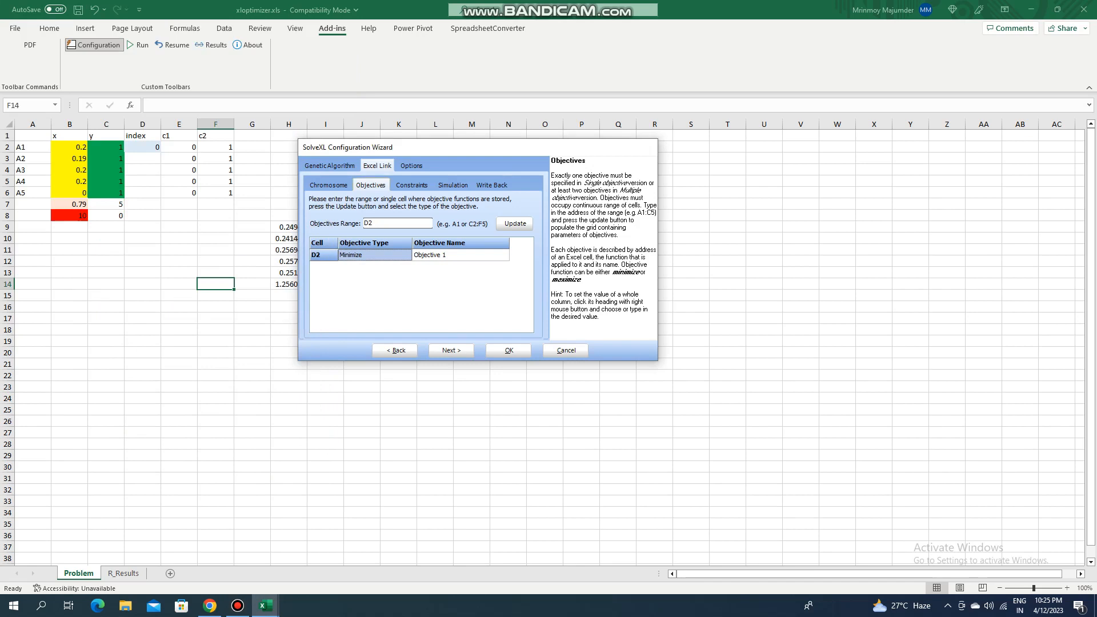
double_click(369, 224)
double_click(368, 223)
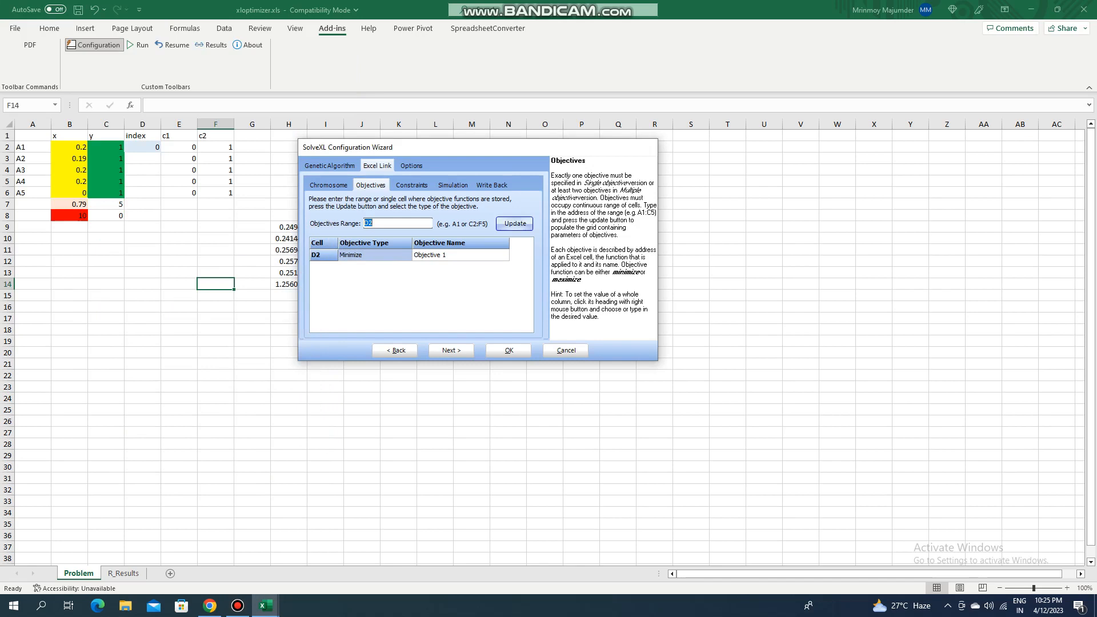
click(411, 185)
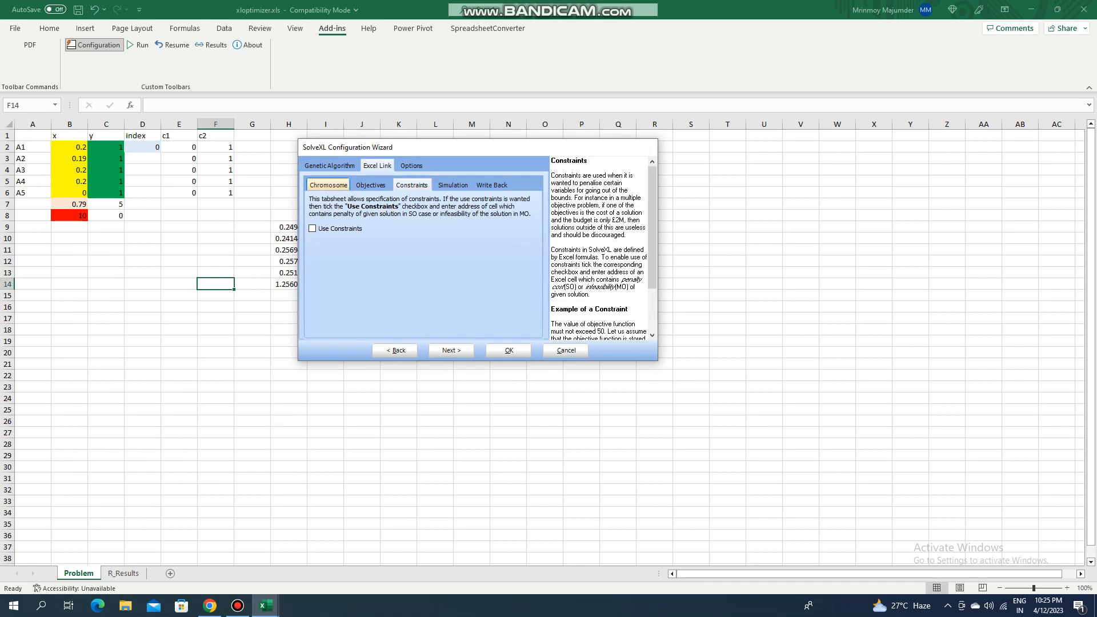
click(453, 184)
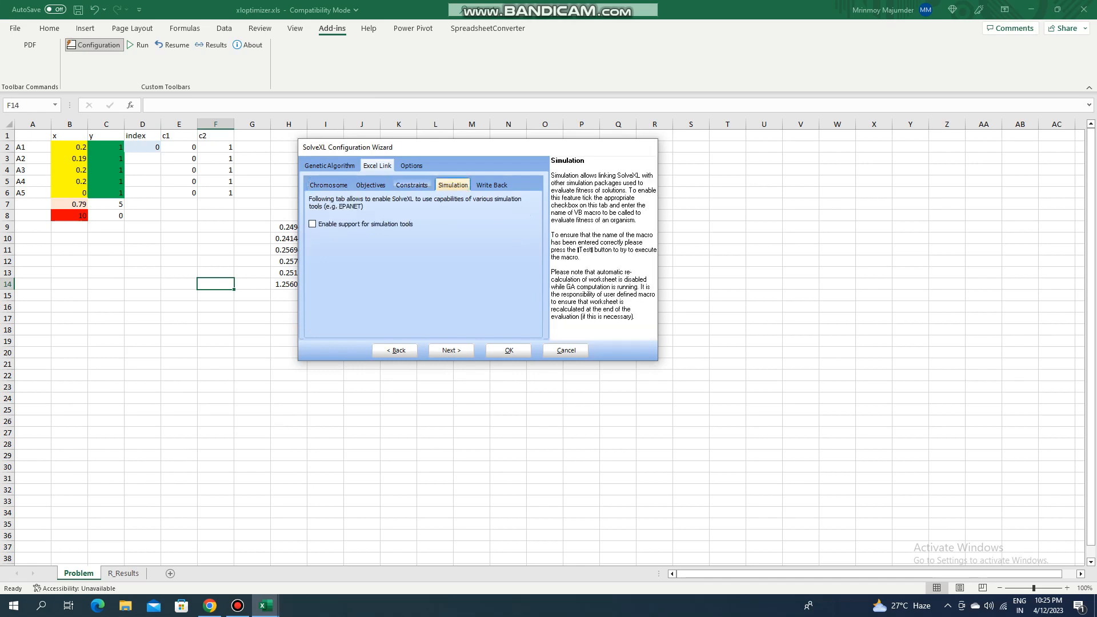
click(491, 184)
click(411, 165)
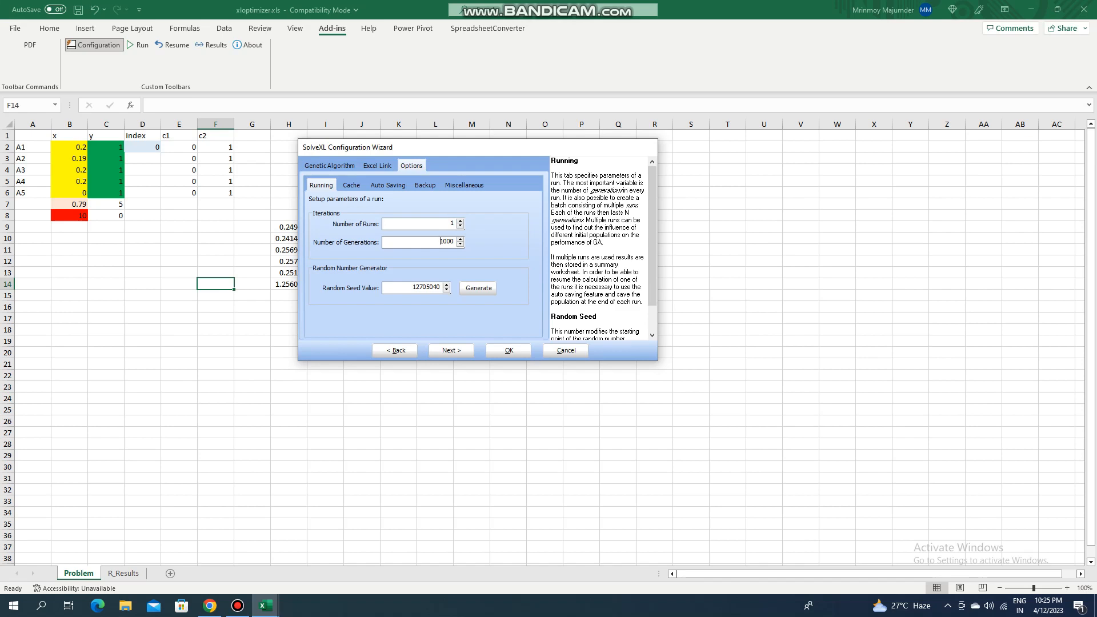
- Recheck the run parameters for iterations and random seed and proceed to the cache settings
click(451, 350)
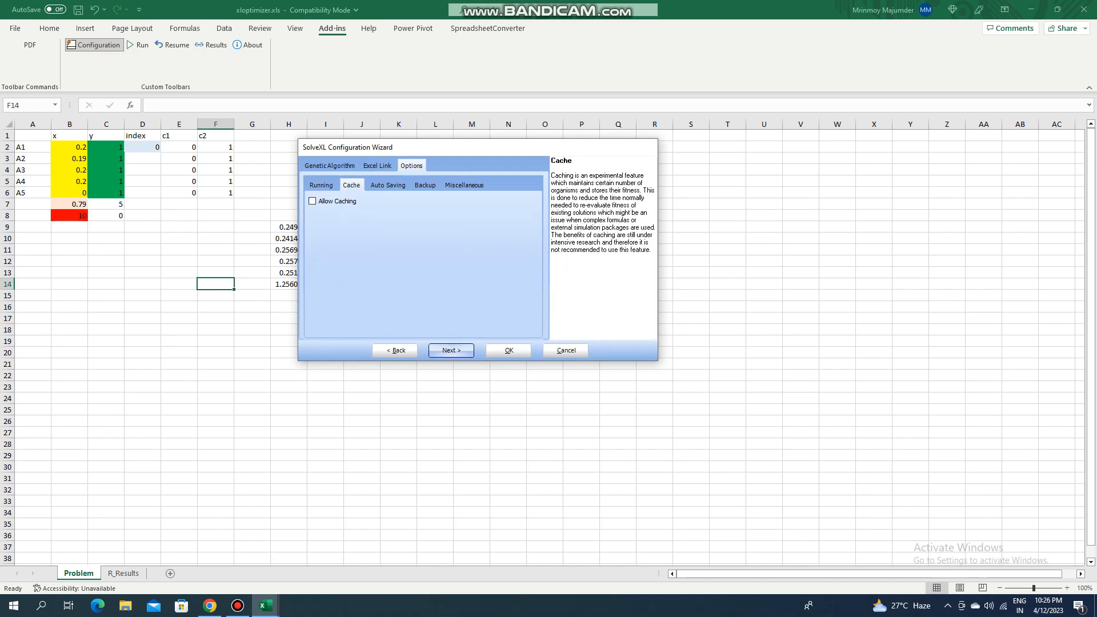
click(394, 351)
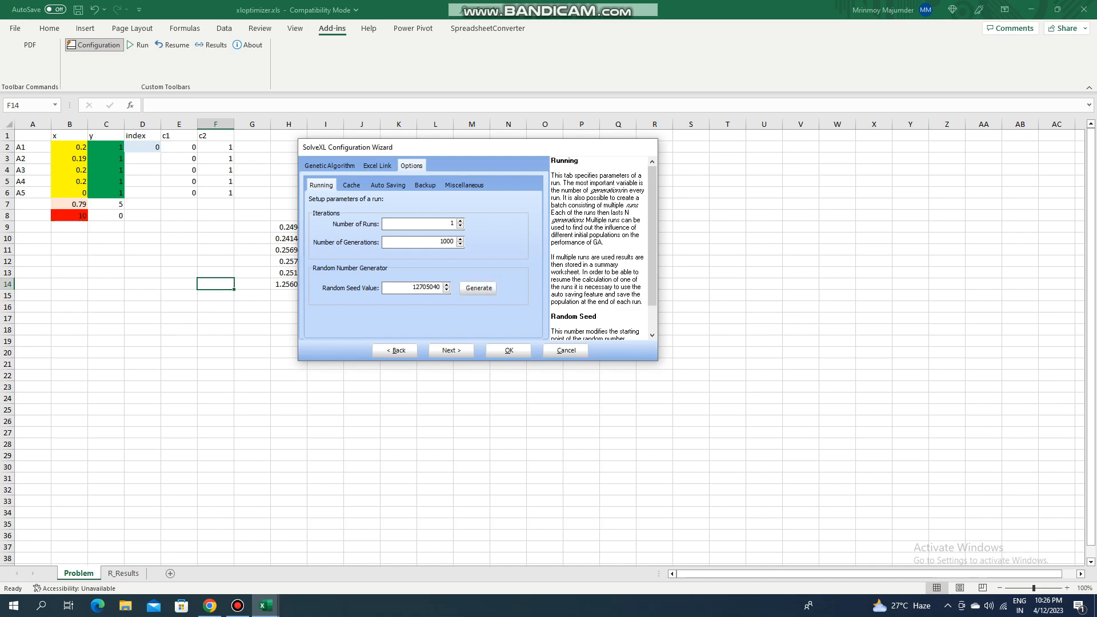
click(452, 351)
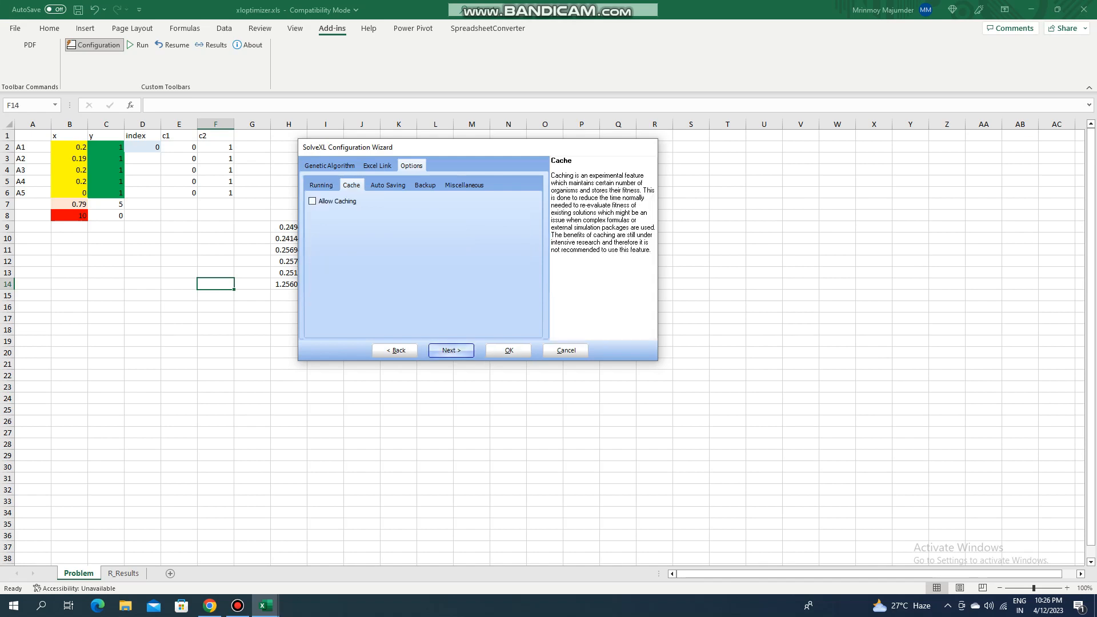
- Go through the cache, auto-saving and backup options, set the float precision to 3 and accept the configuration
click(451, 350)
click(451, 350)
click(451, 350)
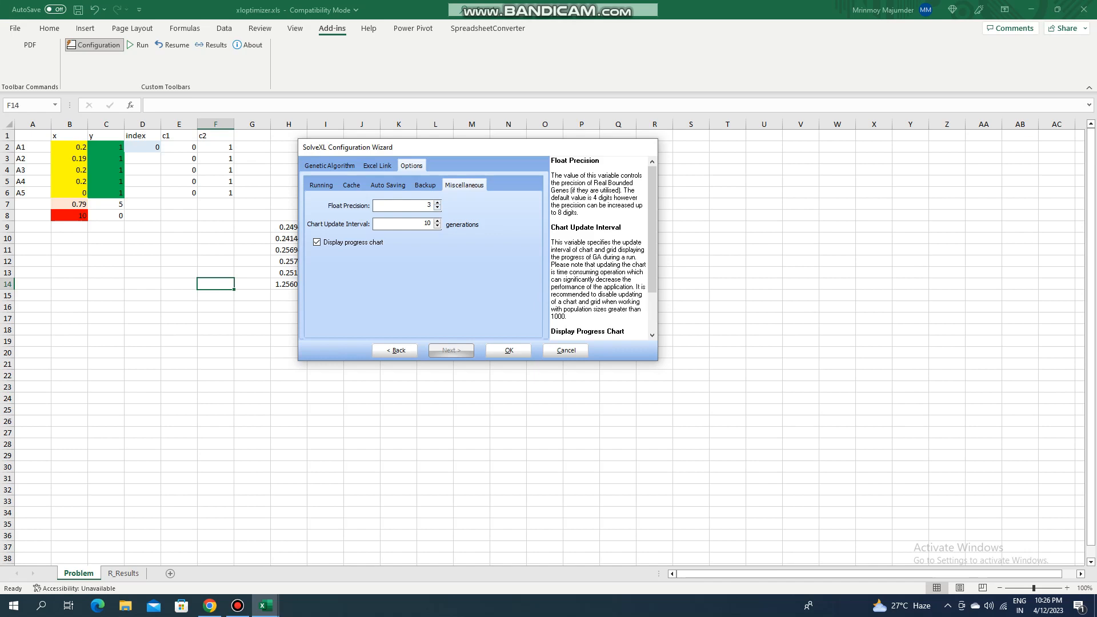
click(437, 208)
click(508, 350)
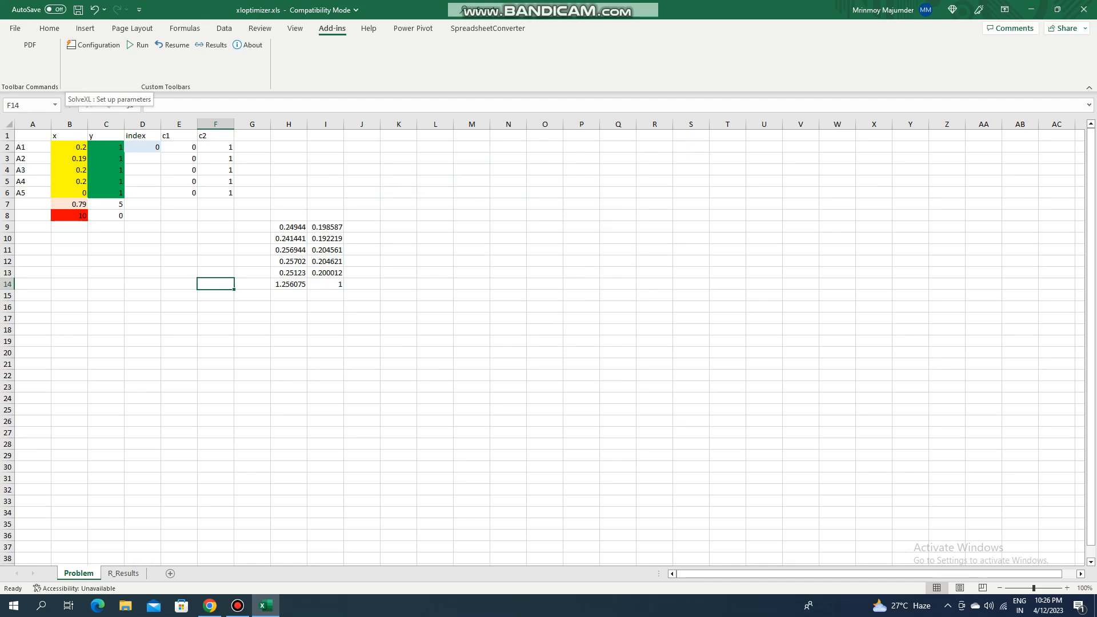
- Review the x values in B2:B6, the y values in C2:C6 and the index formula in D2
drag(32, 147, 70, 192)
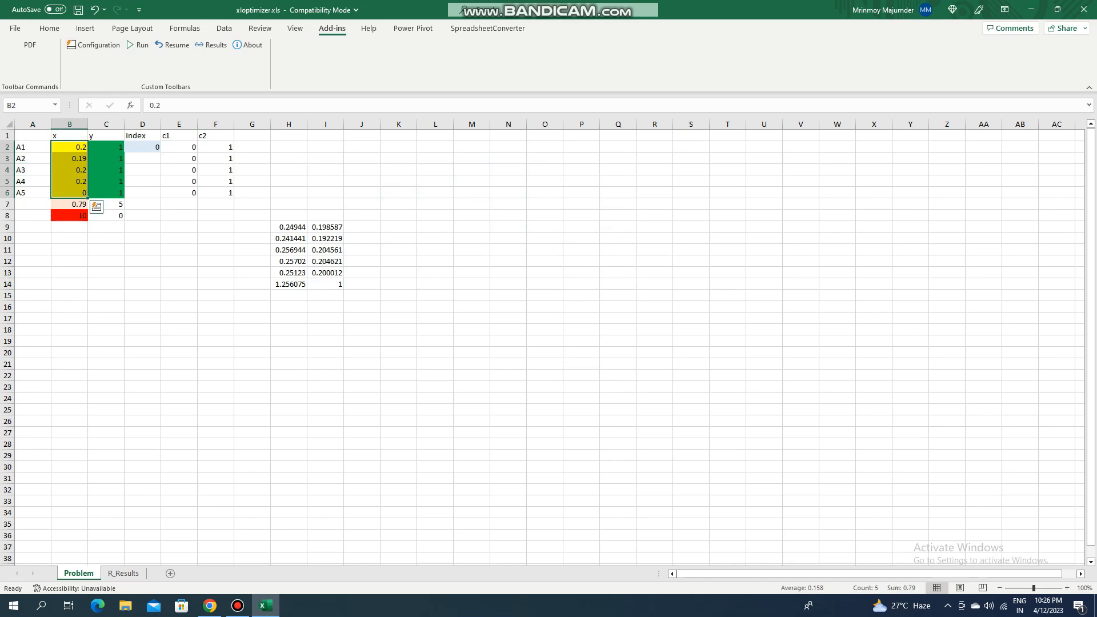
drag(106, 147, 106, 192)
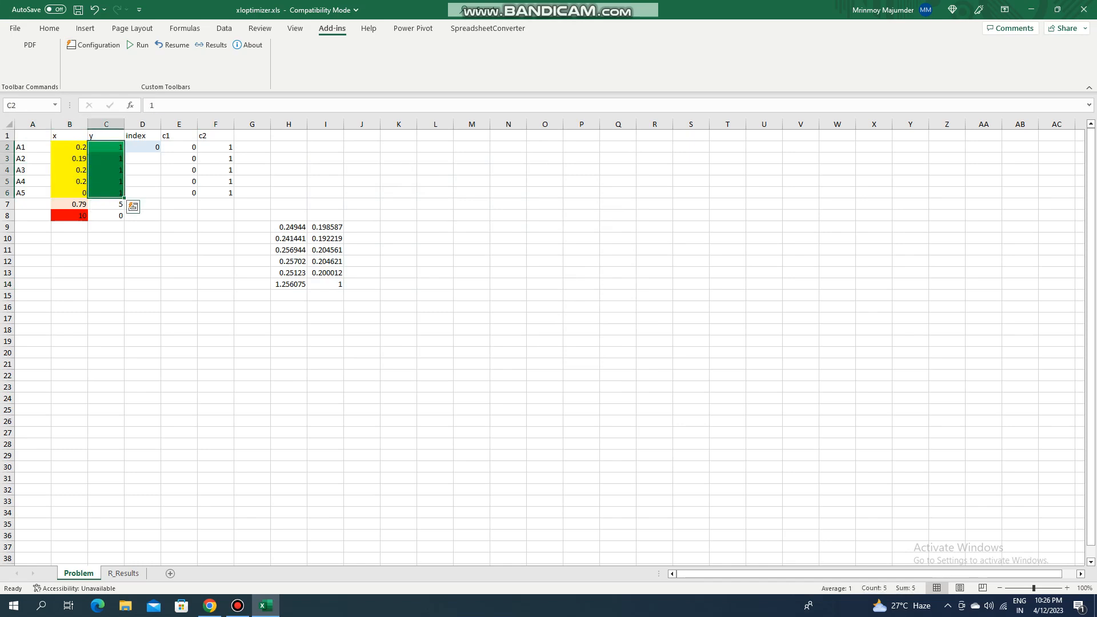
click(143, 147)
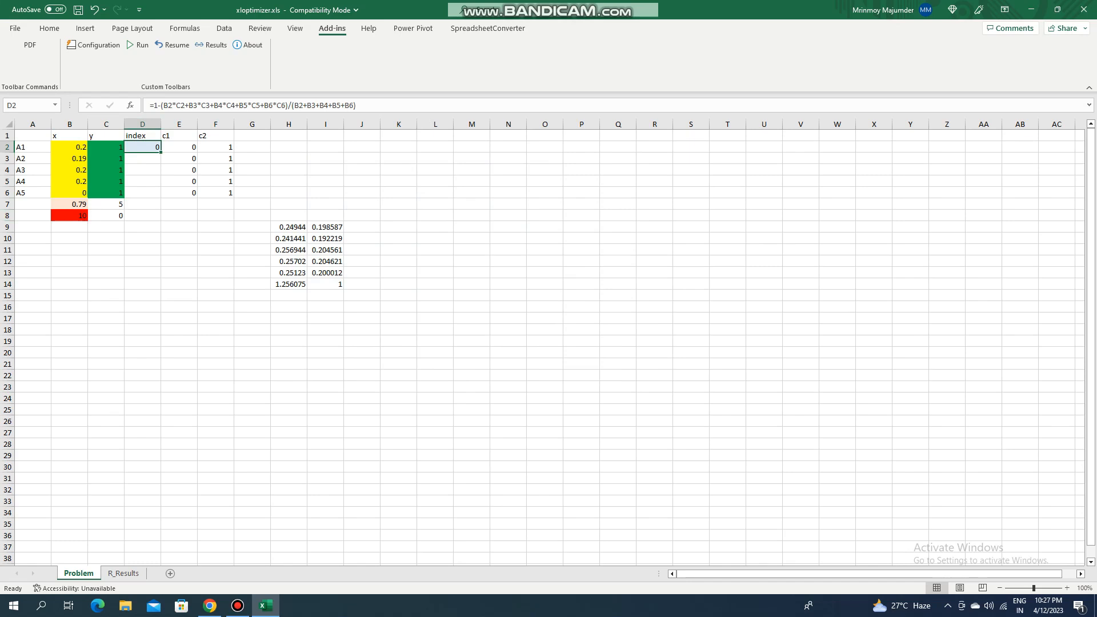
- Run the optimization and store the solutions under the sheet name Results, overwriting existing data
click(138, 45)
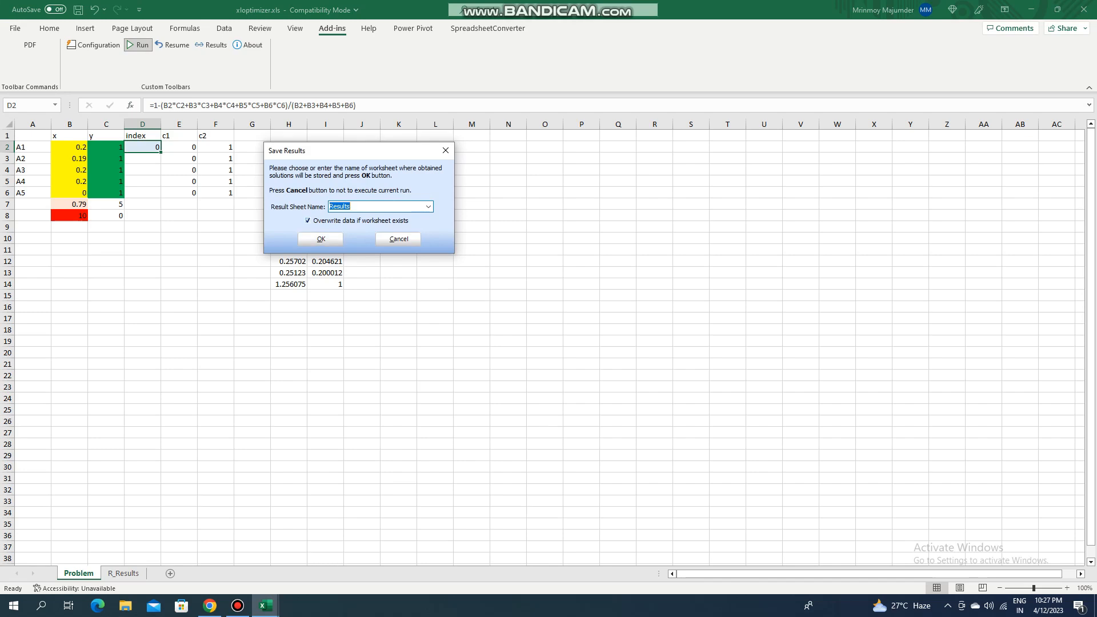
click(308, 221)
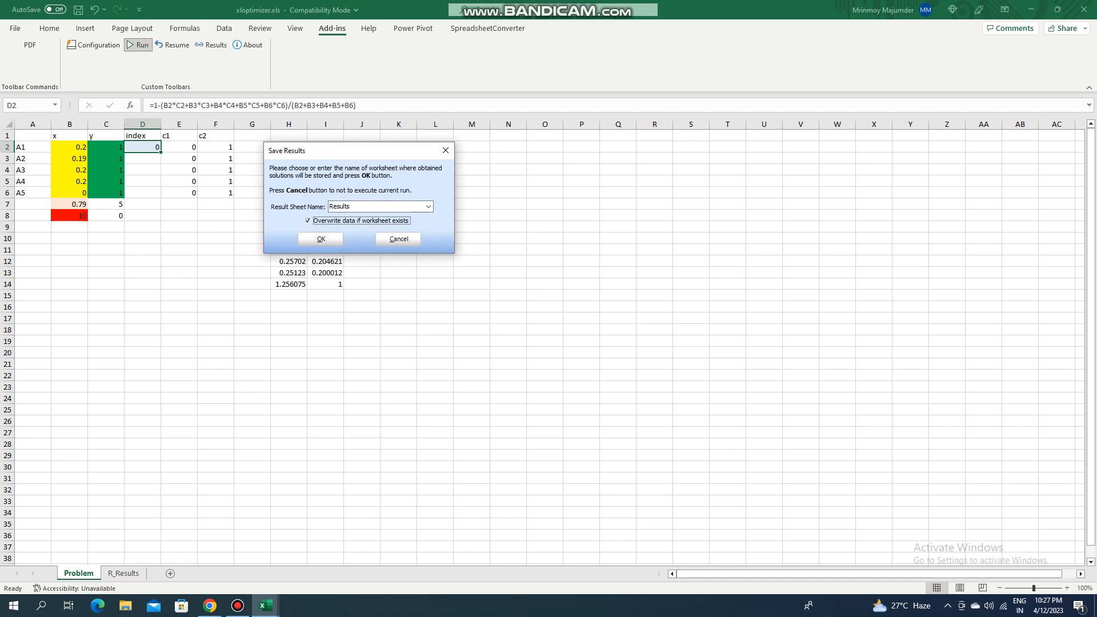
key(Return)
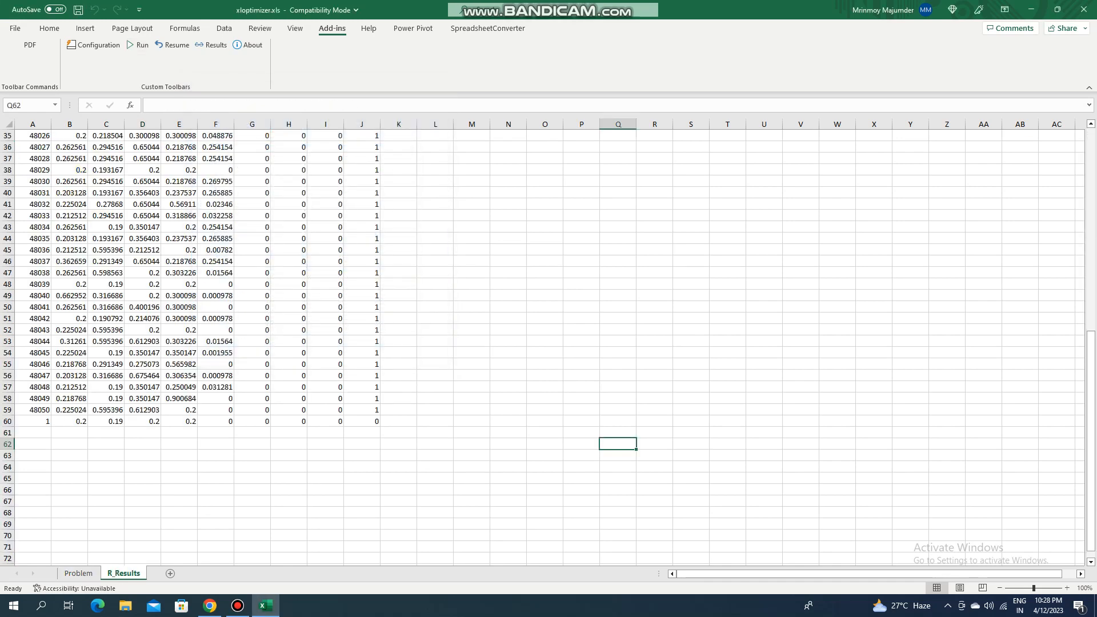
- Examine the solutions listed under the G0 to G4 gene headers on the R_Results sheet
scroll(548, 348, up, 12)
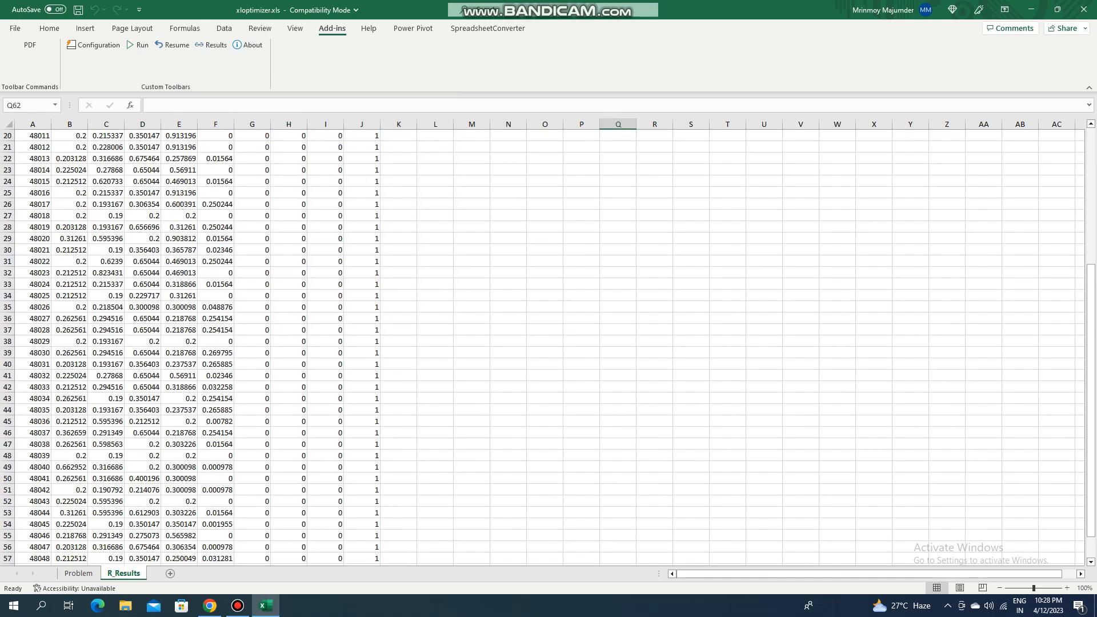
scroll(547, 344, down, 2)
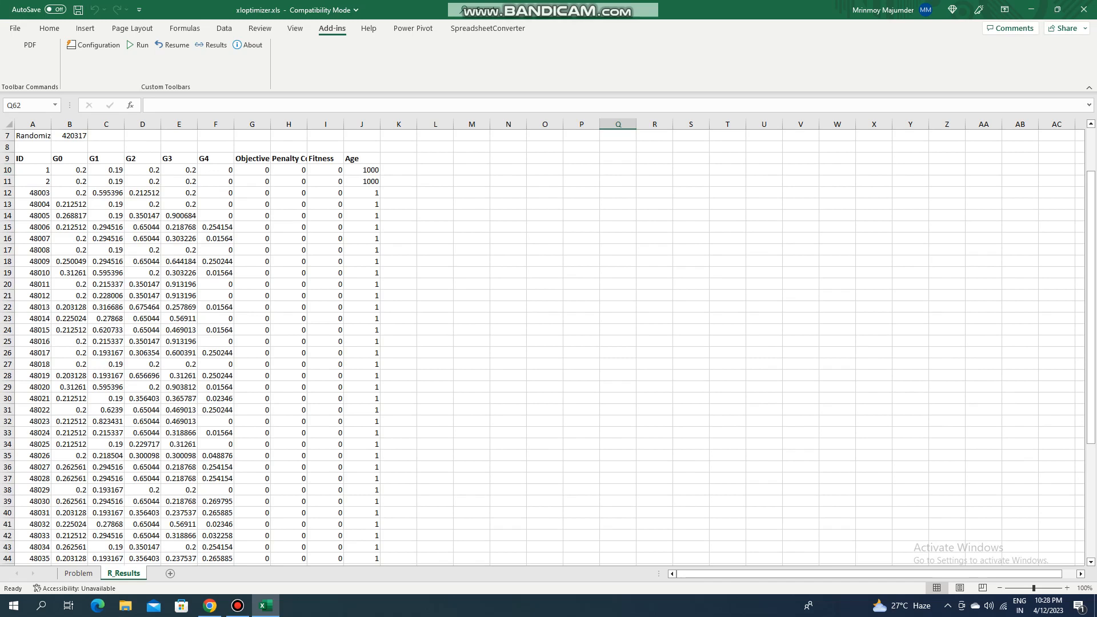
drag(58, 158, 219, 159)
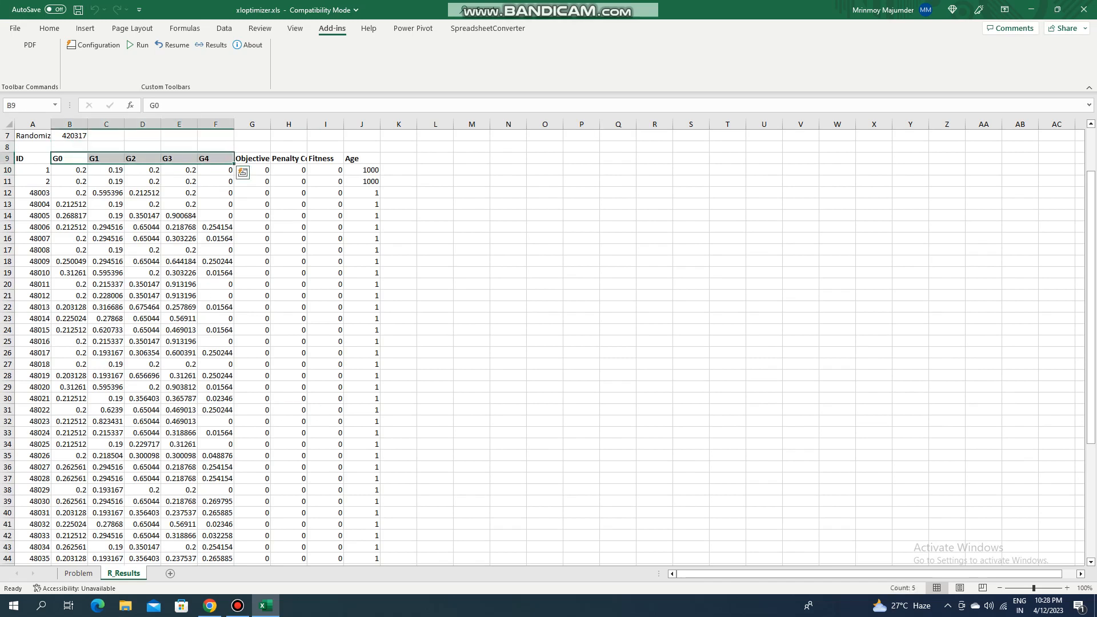
scroll(543, 343, down, 10)
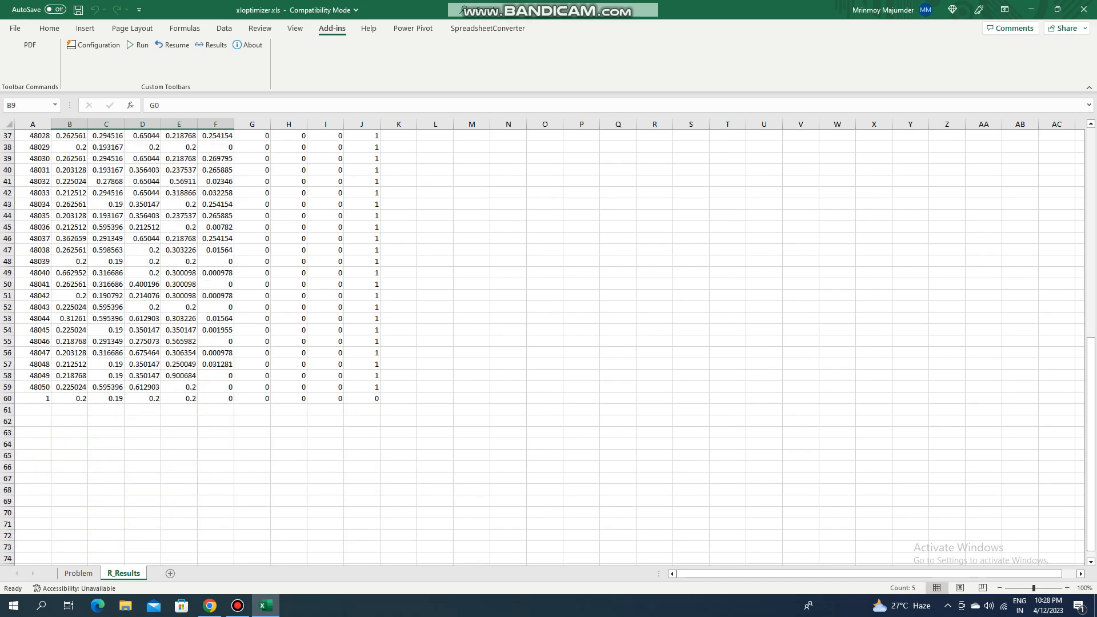
- Compare the Problem sheet with the gene values in the last solution row, B60:F60, of R_Results
click(78, 573)
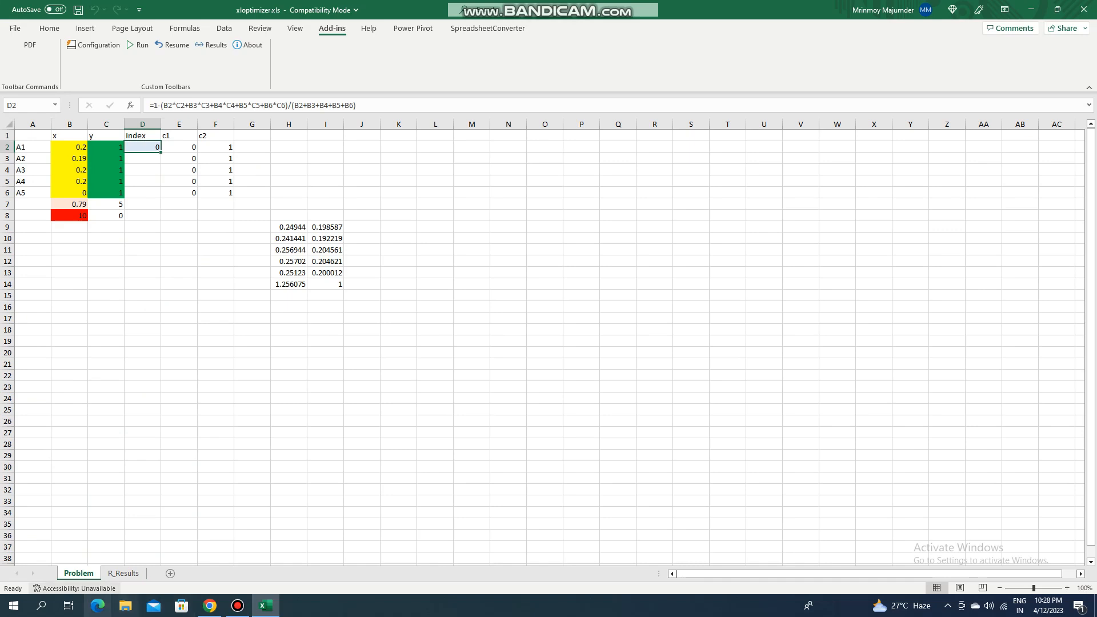
click(124, 573)
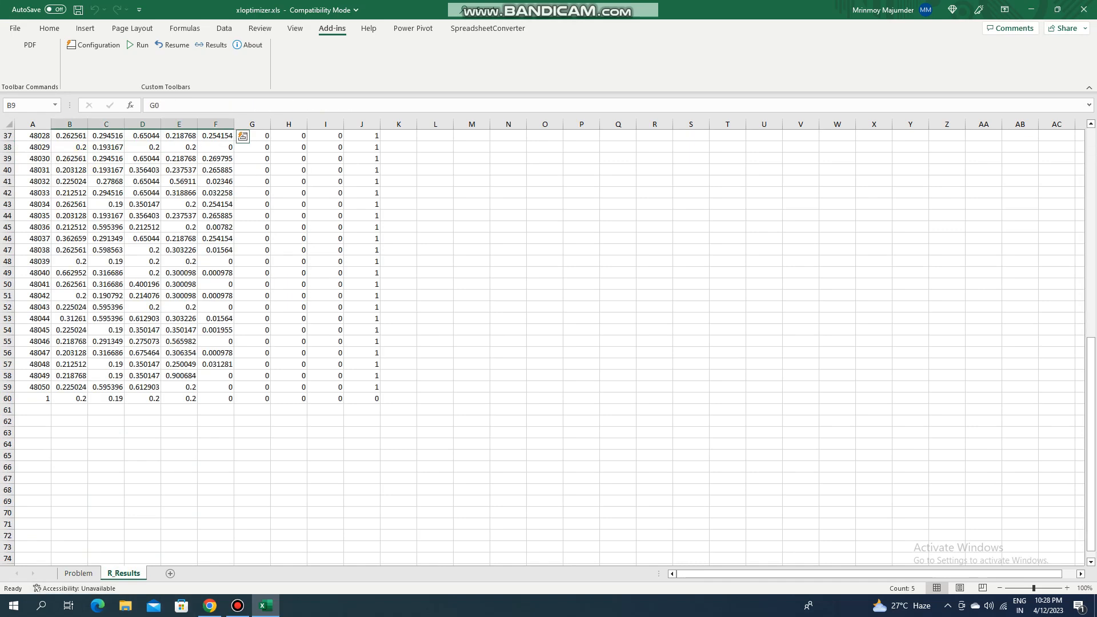
scroll(543, 343, up, 2)
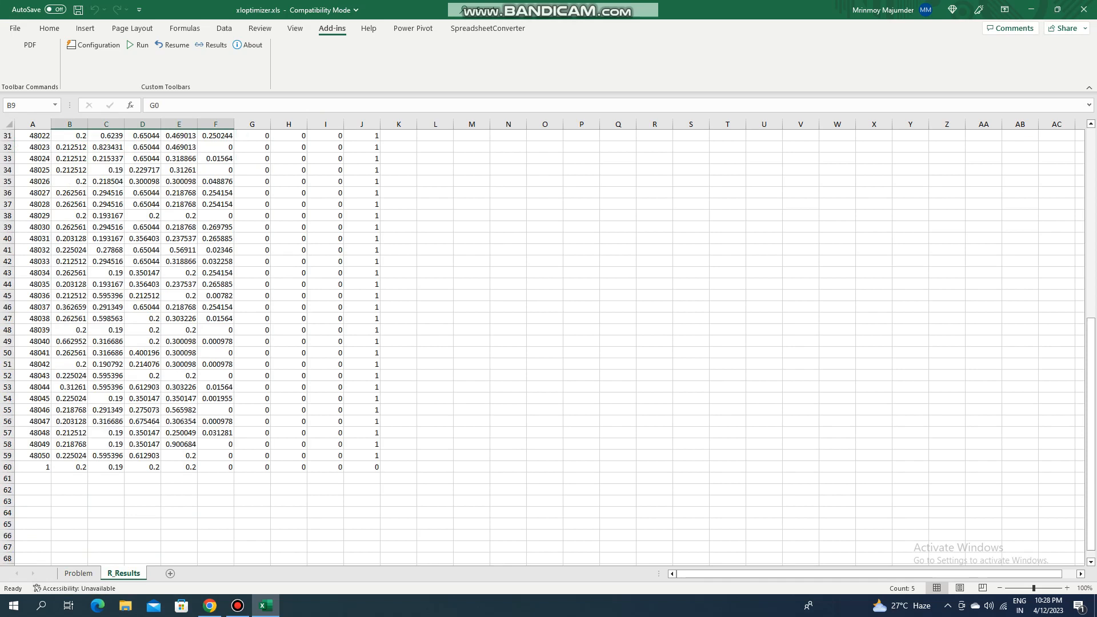
drag(69, 467, 252, 468)
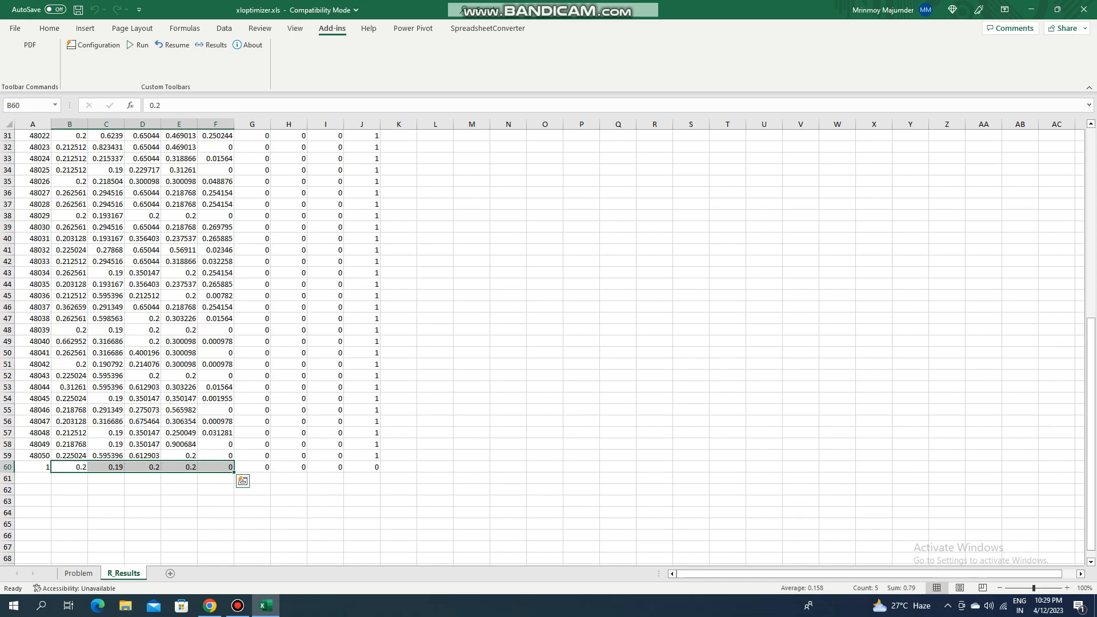
- Examine the Objective 1, Penalty Cost, Fitness and Age columns of the solutions on R_Results
scroll(543, 343, up, 10)
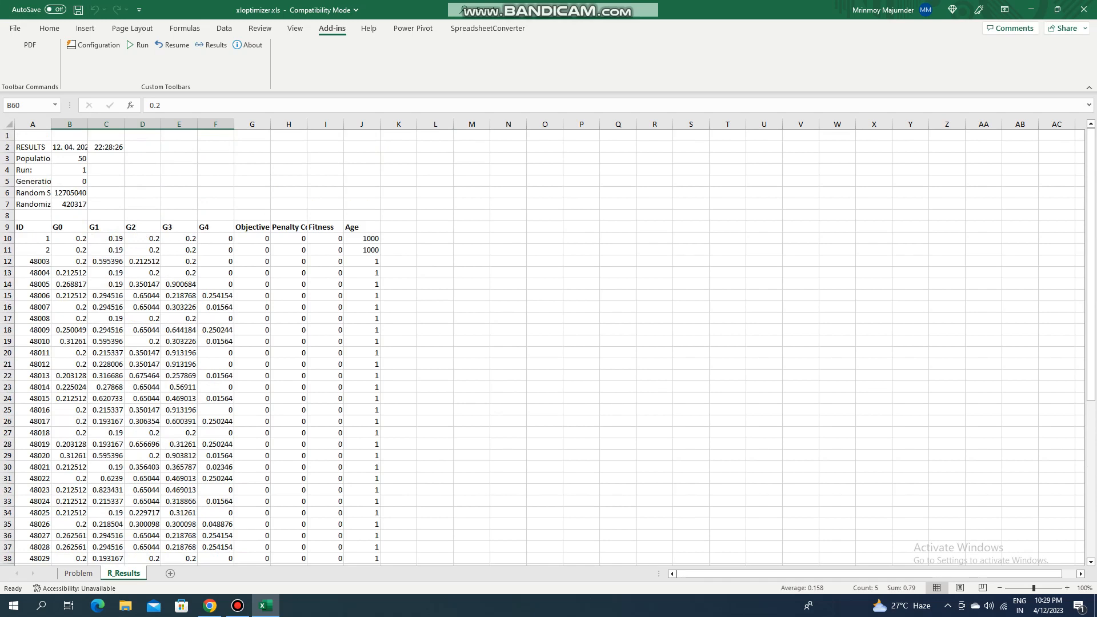
click(399, 238)
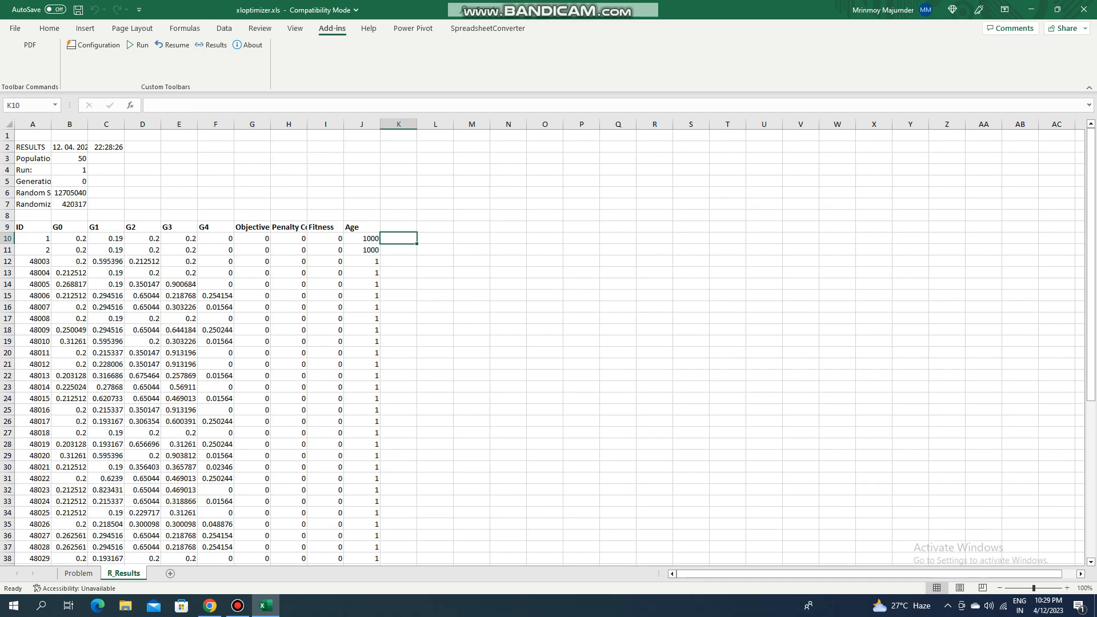
click(252, 227)
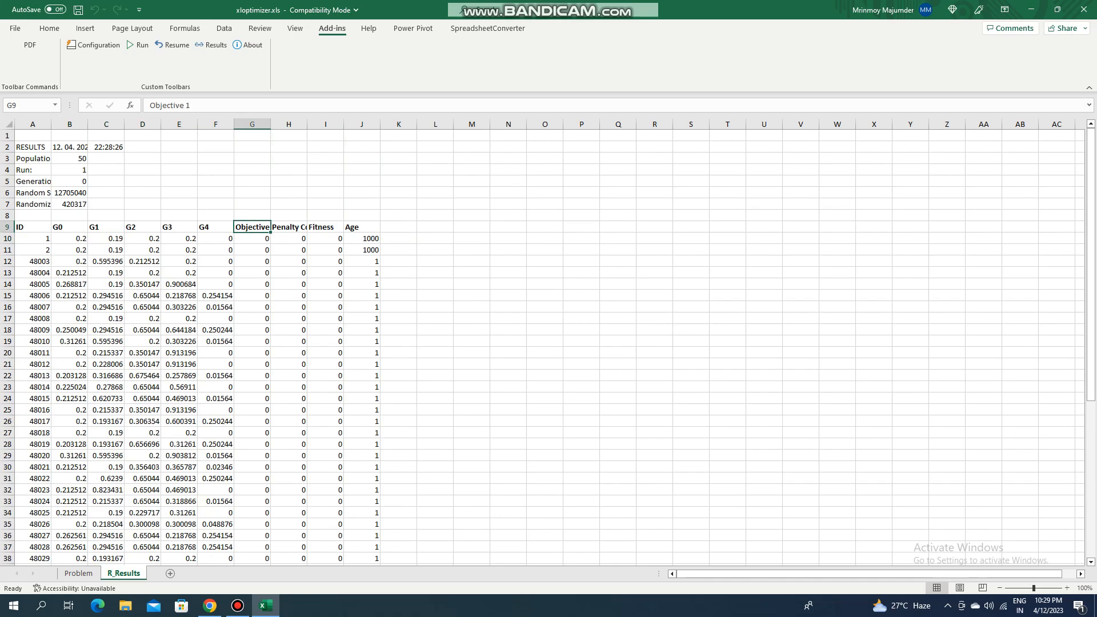
click(289, 228)
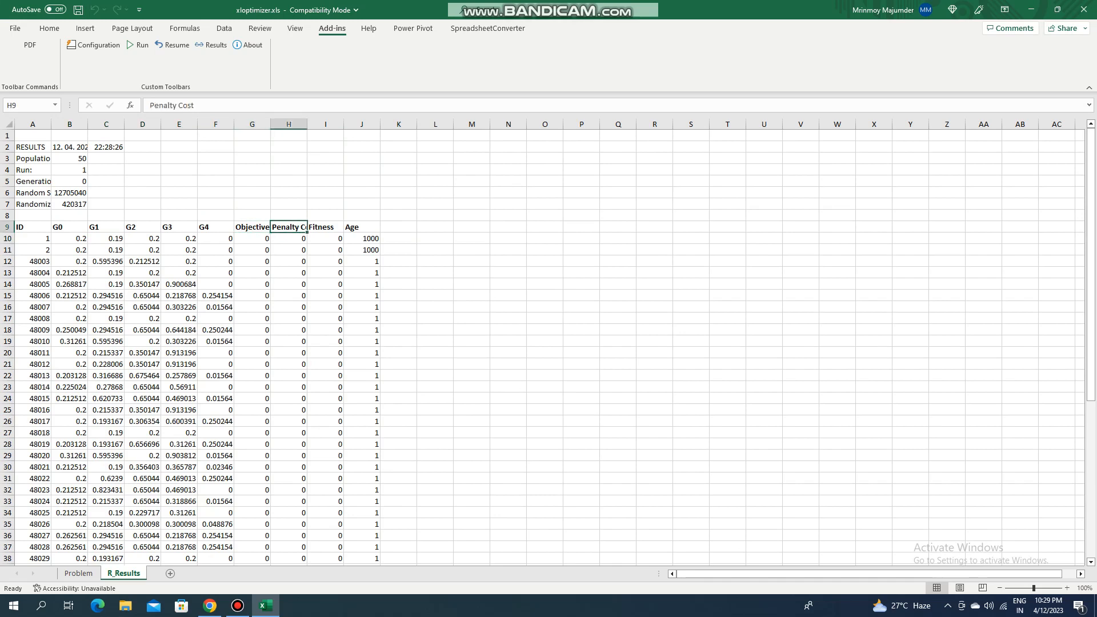
click(325, 227)
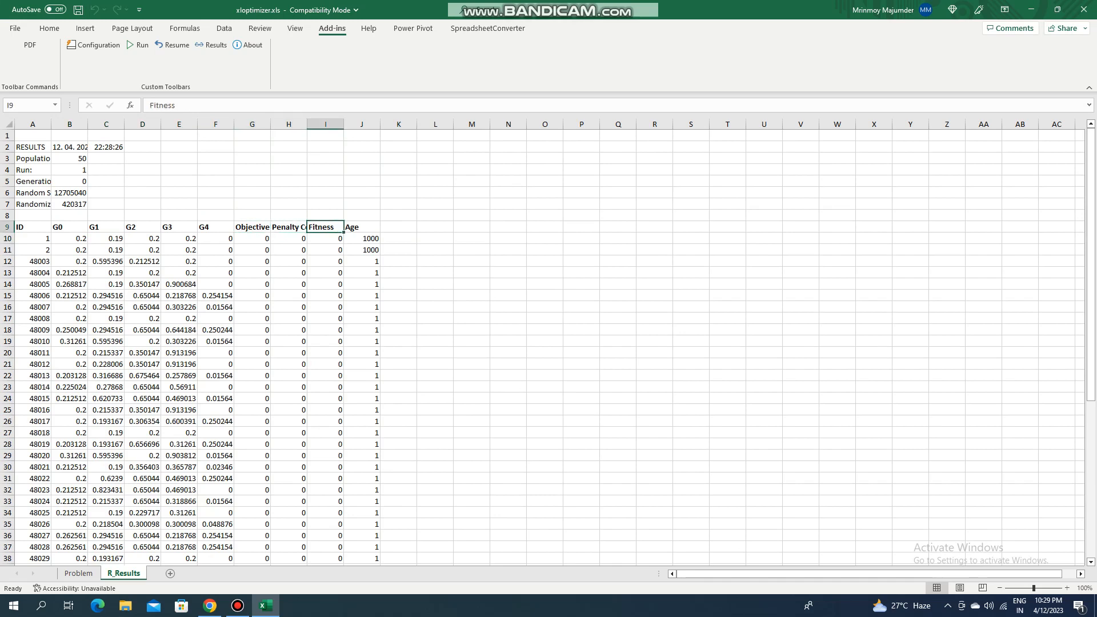
scroll(325, 227, down, 6)
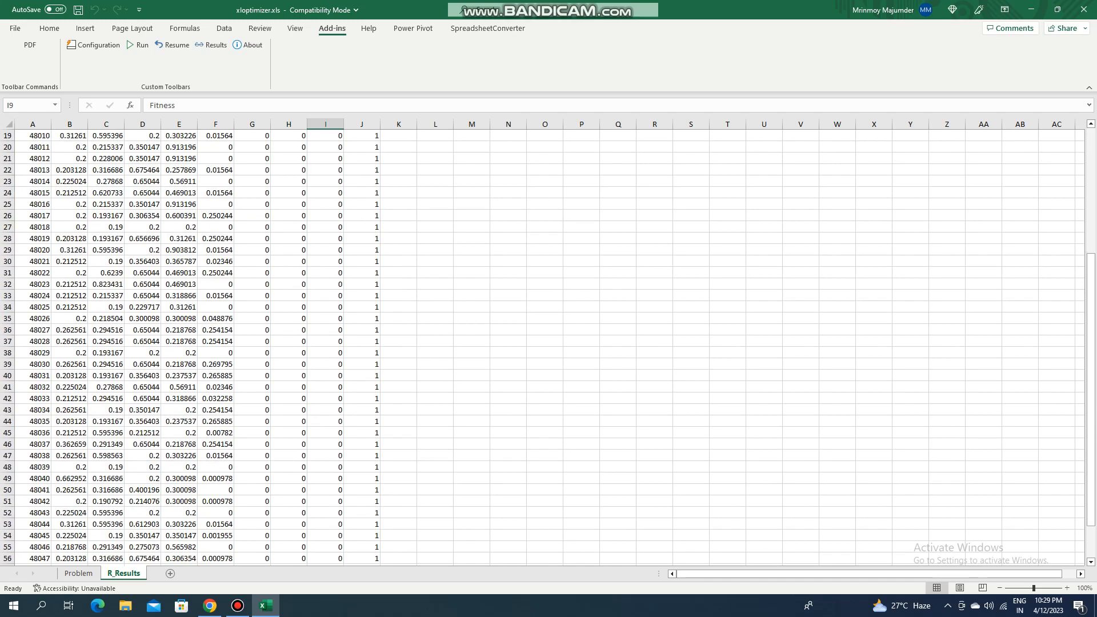
scroll(325, 227, up, 6)
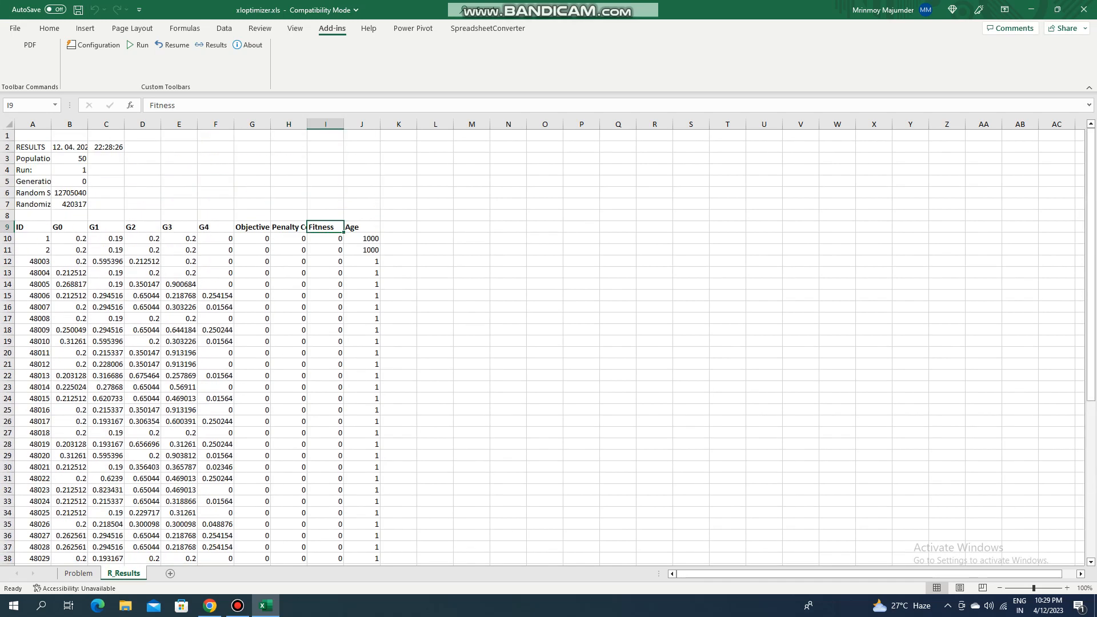
click(362, 227)
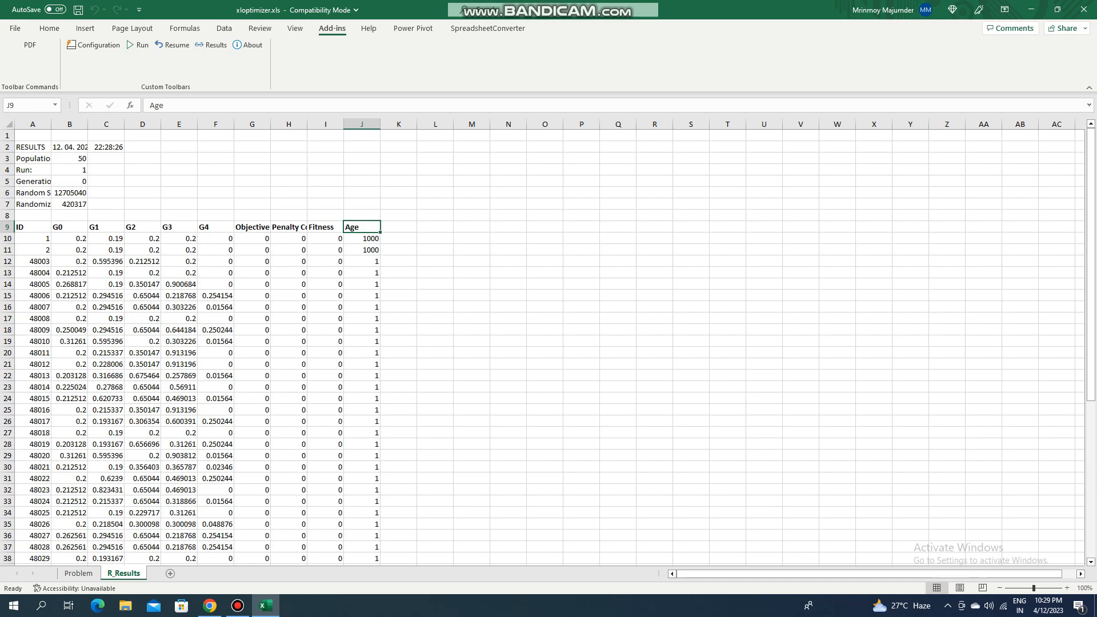
key(Down)
key(Down)
key(Down)
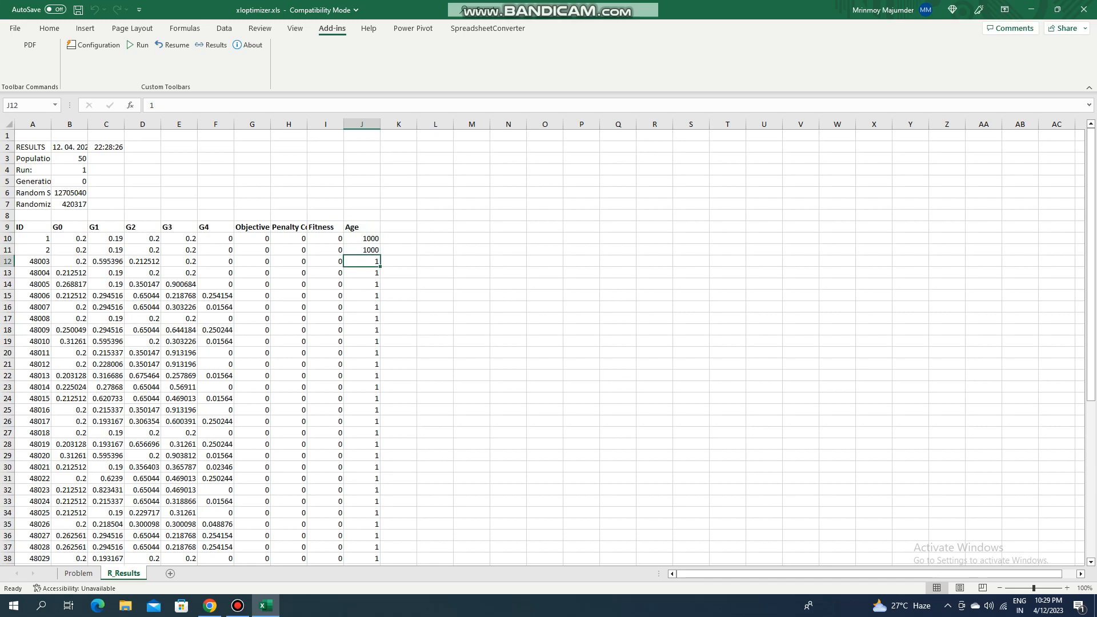
- Widen column A of R_Results to fit its labels and inspect the random seed and randomize count
drag(50, 124, 80, 124)
click(47, 193)
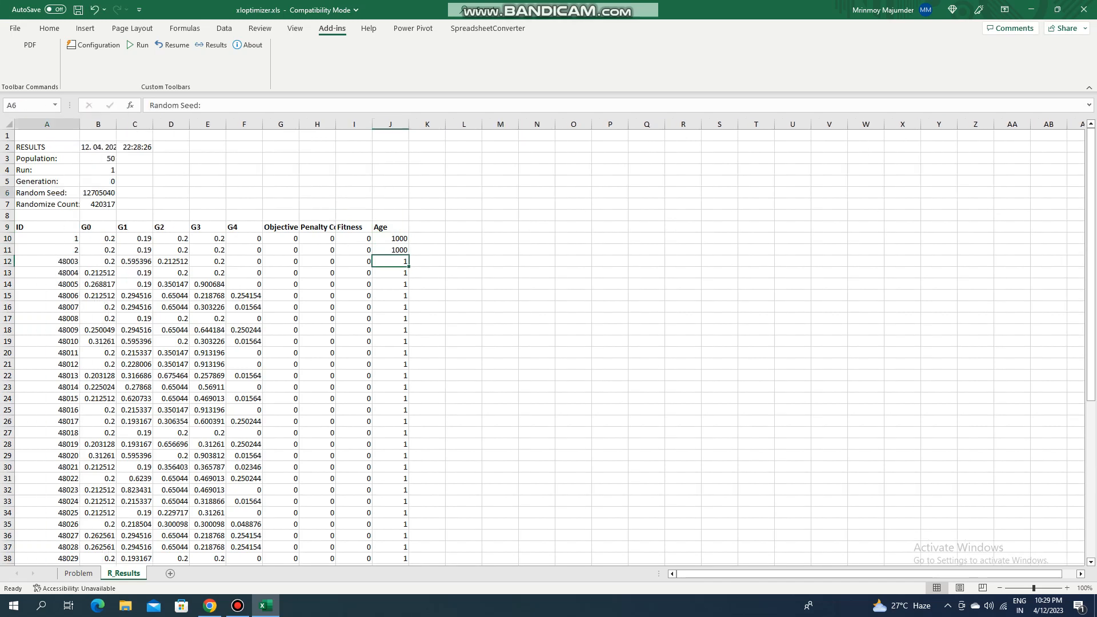
click(99, 193)
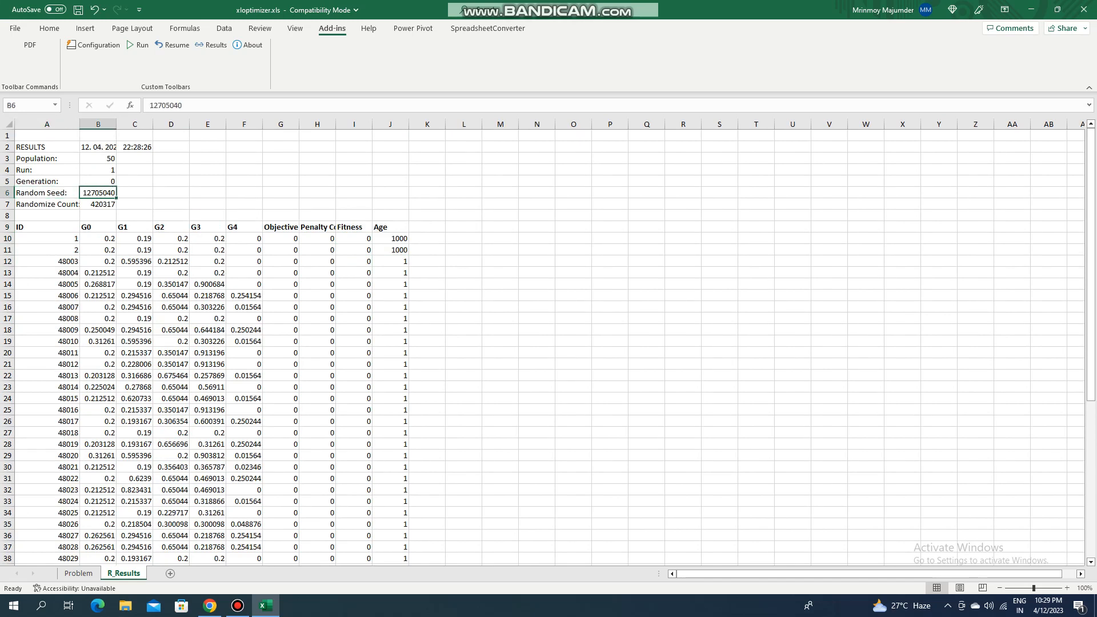
click(98, 204)
scroll(549, 342, down, 14)
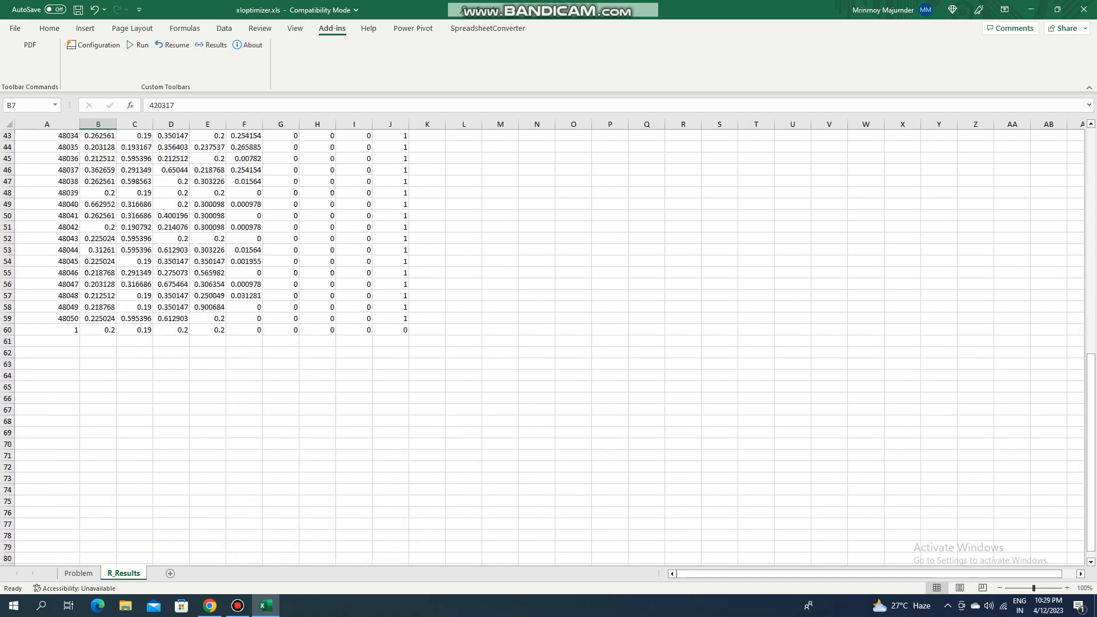
scroll(549, 343, up, 12)
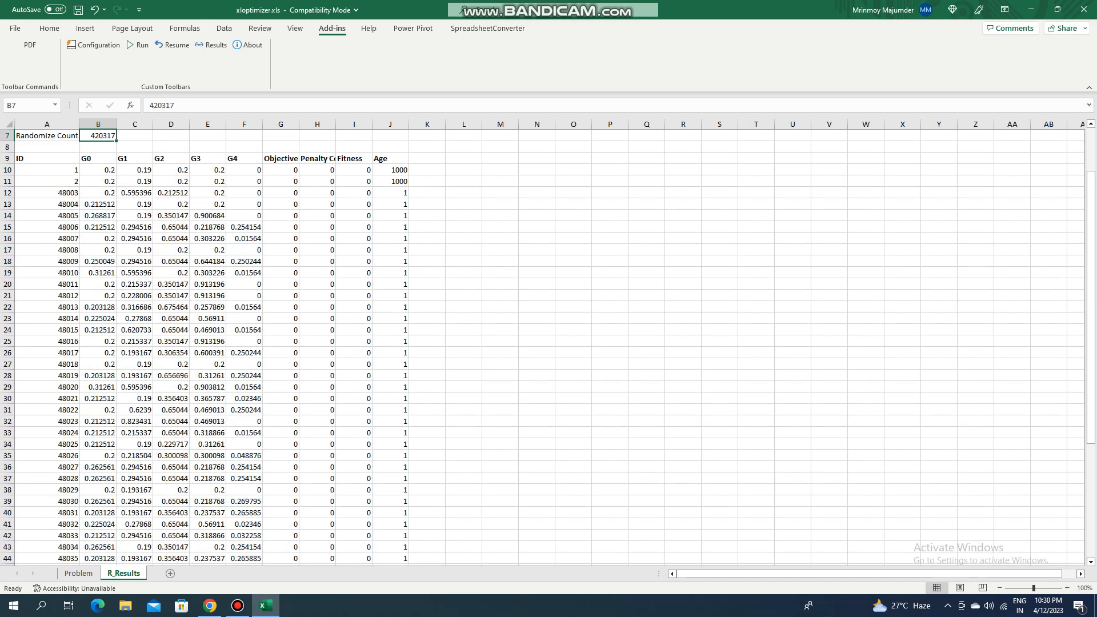
click(238, 605)
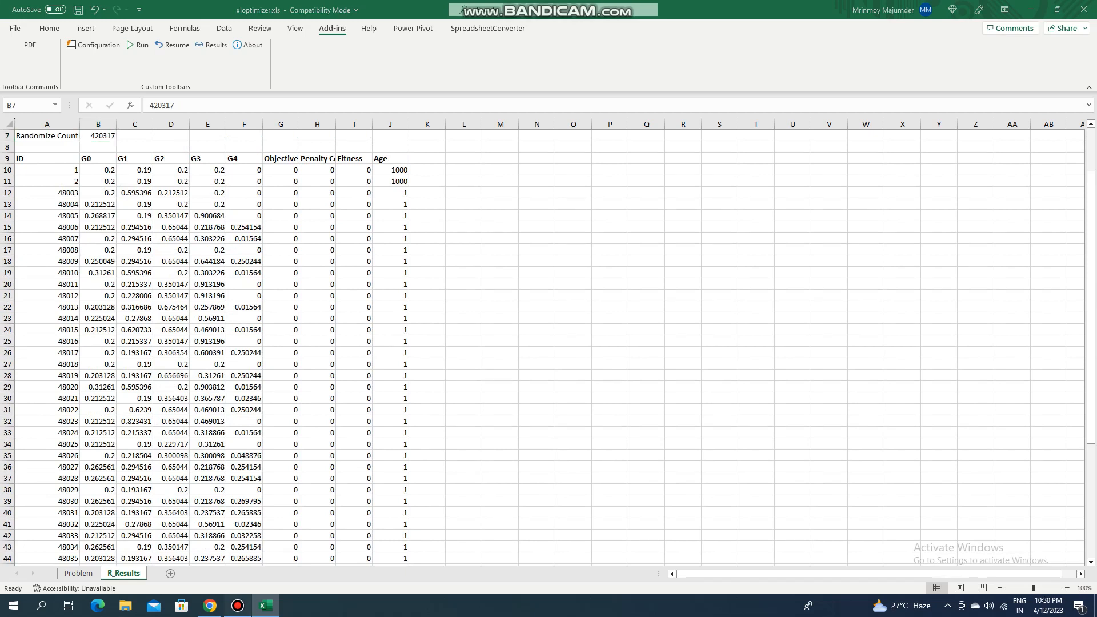